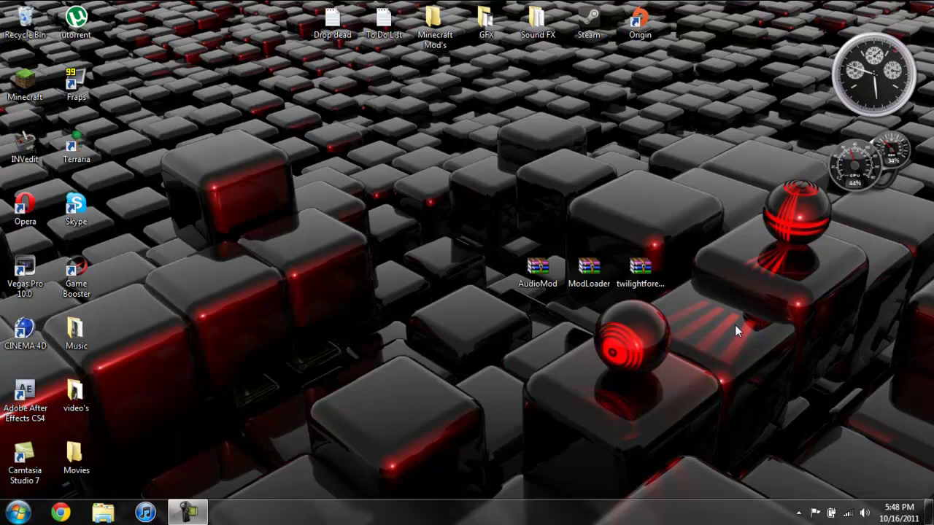
# - Launch Minecraft from the desktop, log in, and play the saved singleplayer world The Twilight Forest
pyautogui.click(25, 84)
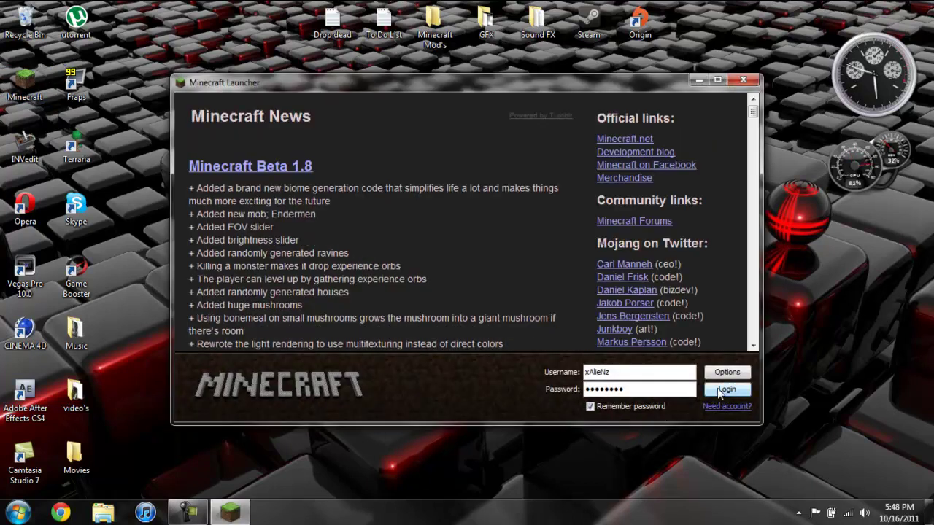
pyautogui.click(720, 391)
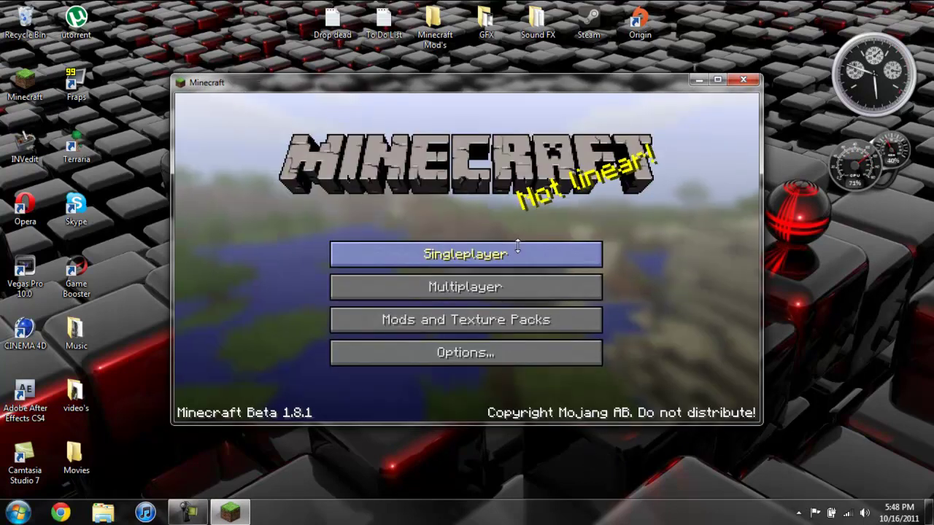
pyautogui.click(493, 251)
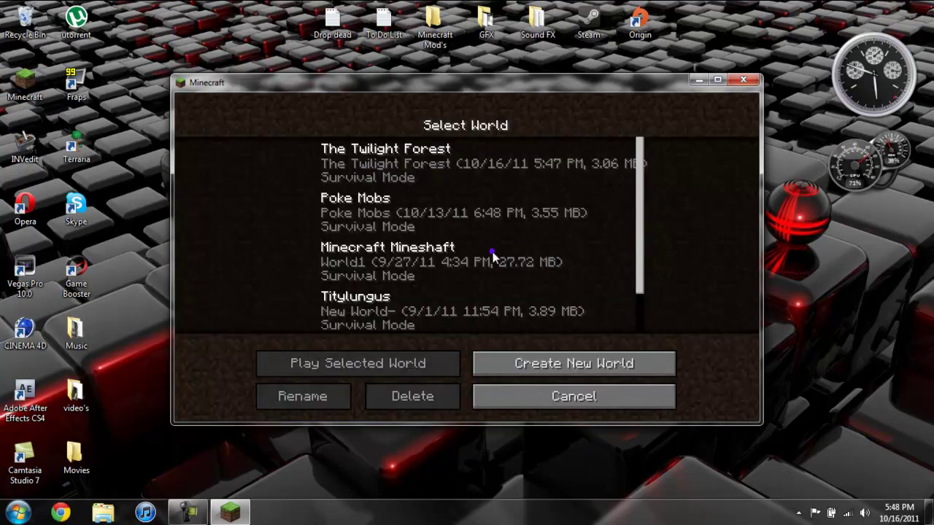
pyautogui.click(438, 175)
pyautogui.click(420, 360)
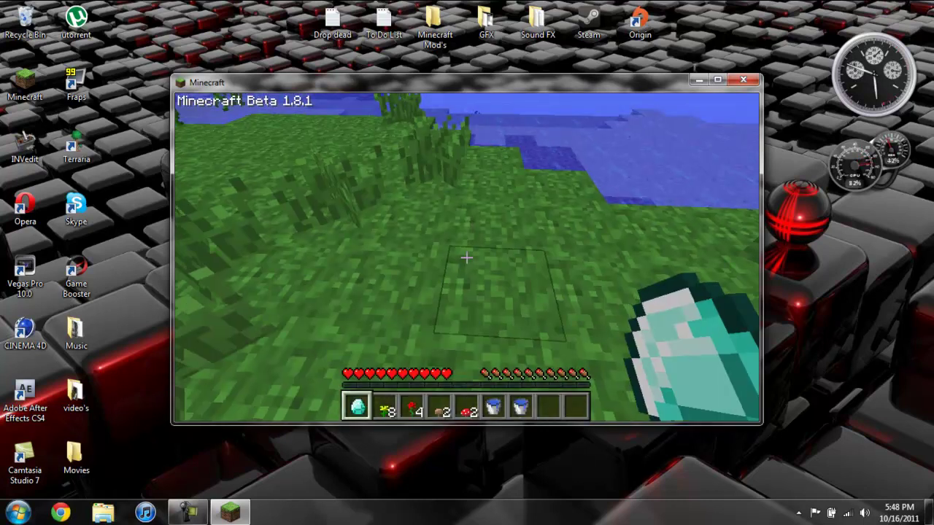
# - Plant a sapling on the grass, then break four grass blocks into a small pit by the shore
pyautogui.moveTo(467, 258)
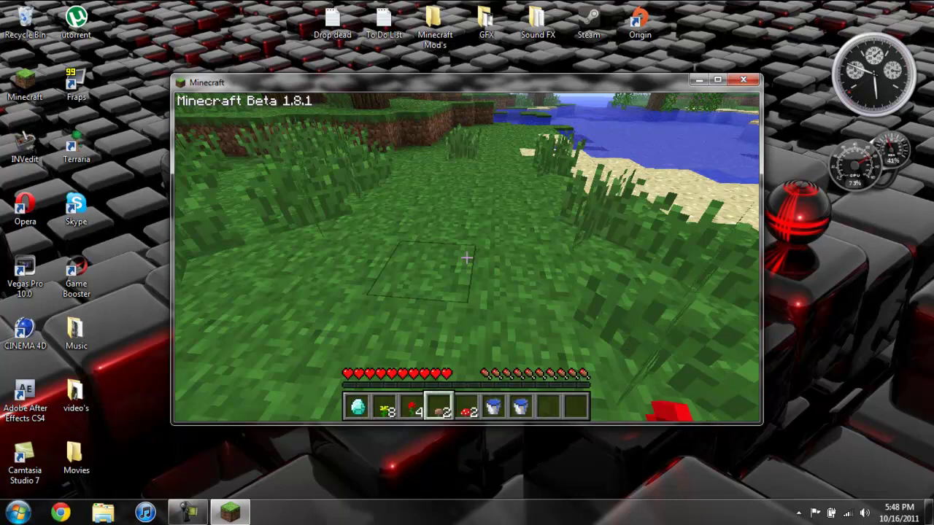
pyautogui.press('2')
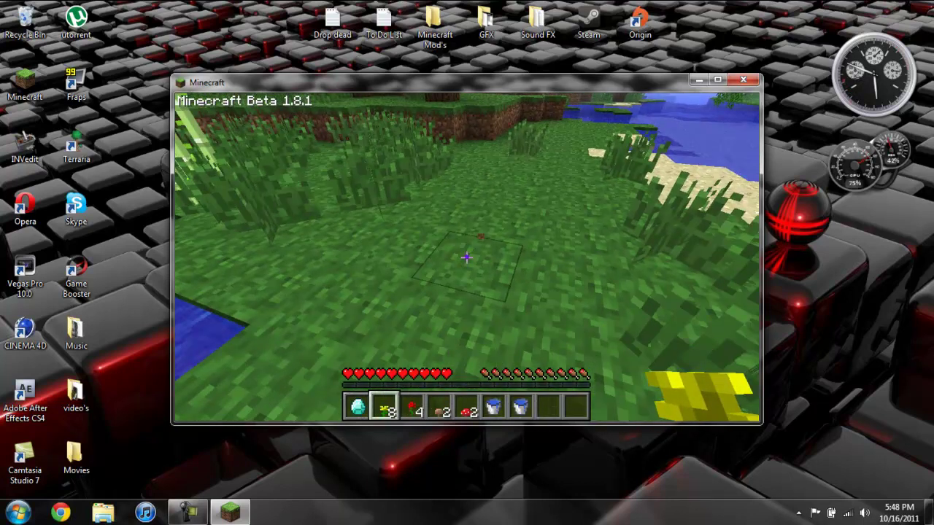
pyautogui.rightClick(467, 258)
pyautogui.click(467, 258)
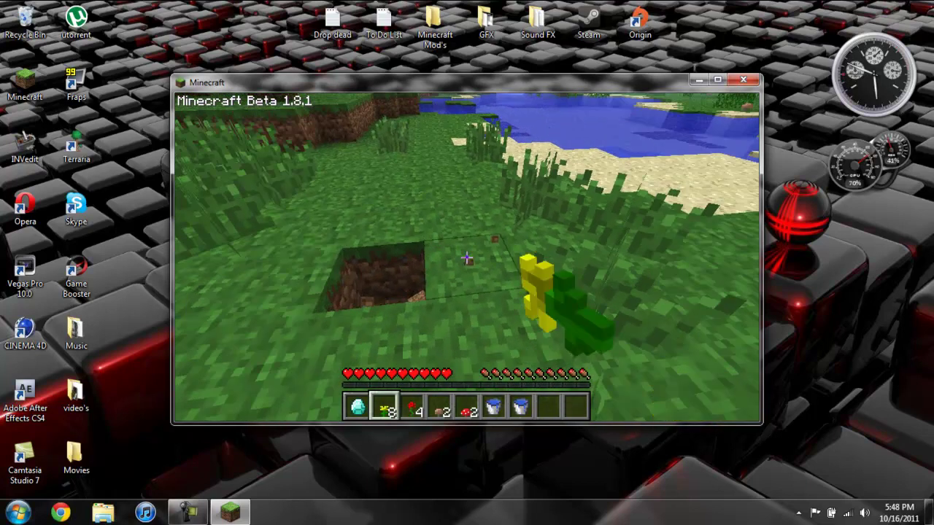
pyautogui.click(467, 258)
pyautogui.click(467, 258)
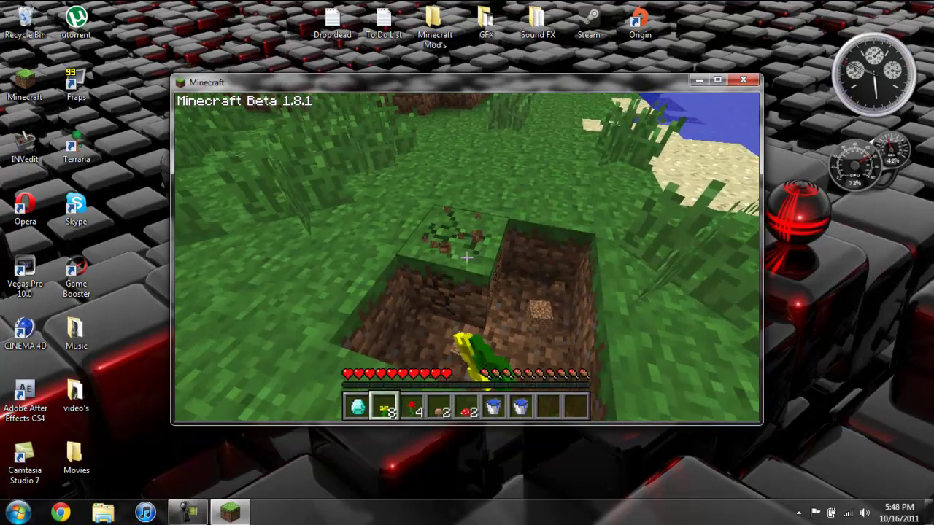
pyautogui.click(467, 257)
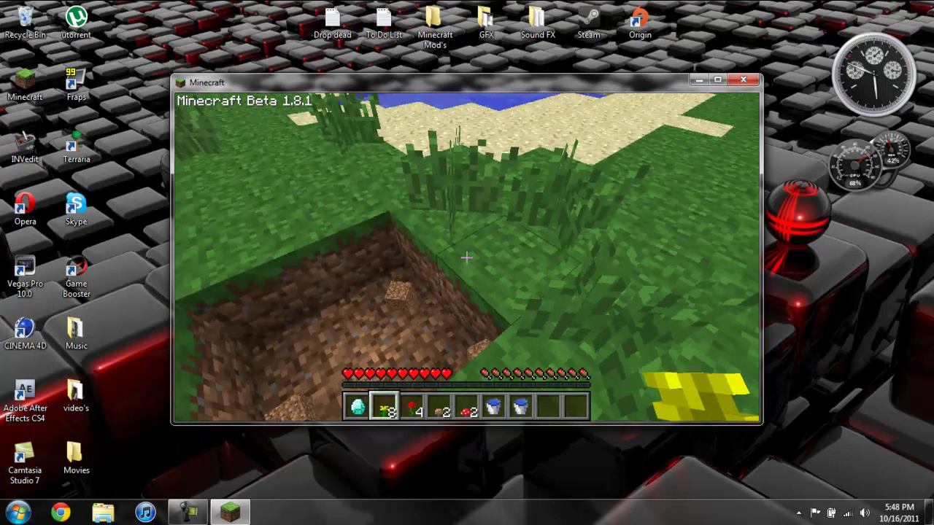
# - Plant two yellow dandelions and a red rose on the grass beside the pit
pyautogui.rightClick(467, 257)
pyautogui.rightClick(467, 258)
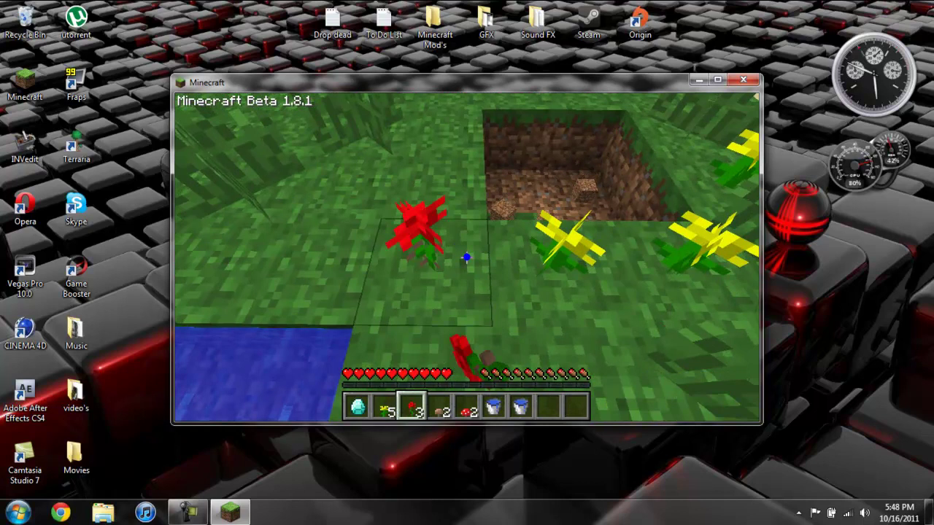
pyautogui.rightClick(467, 258)
pyautogui.scroll(-1, 467, 257)
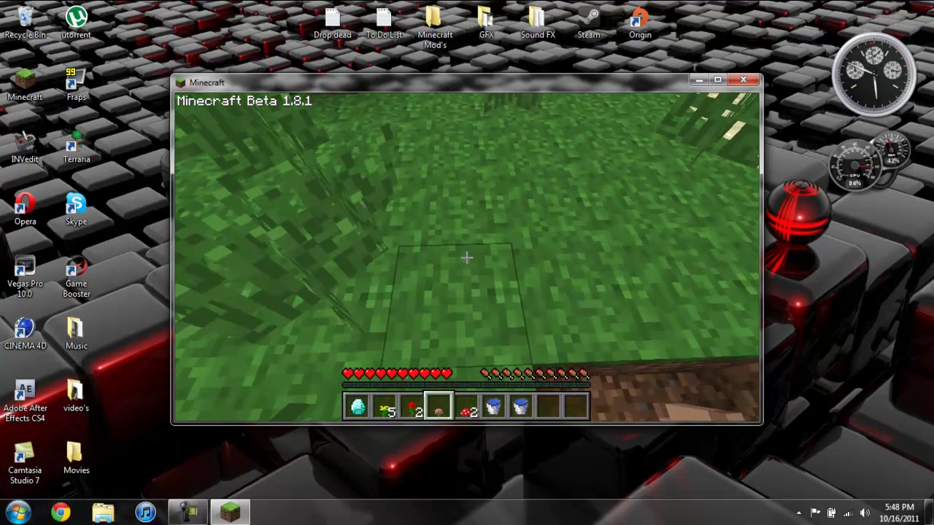
pyautogui.scroll(-1, 467, 258)
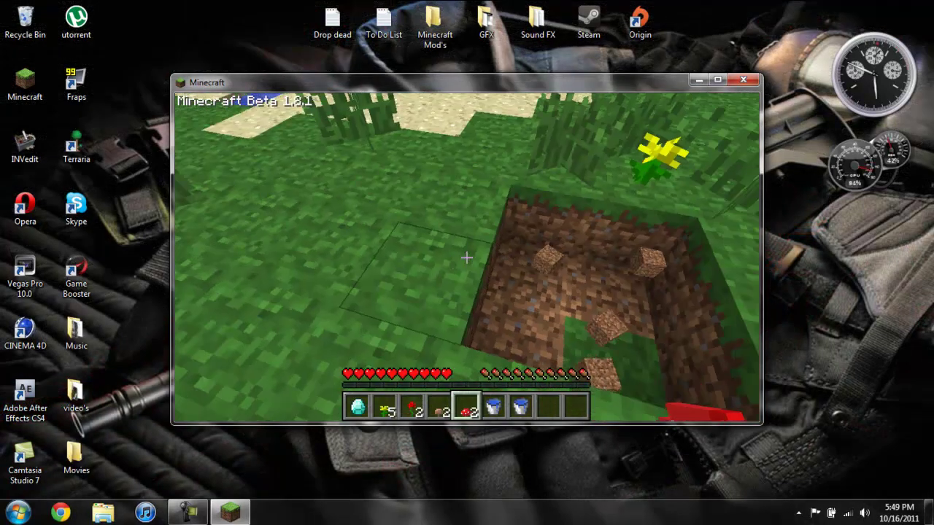
# - Drop the two red mushrooms, then plant another rose and a dandelion around the pit
pyautogui.press('q')
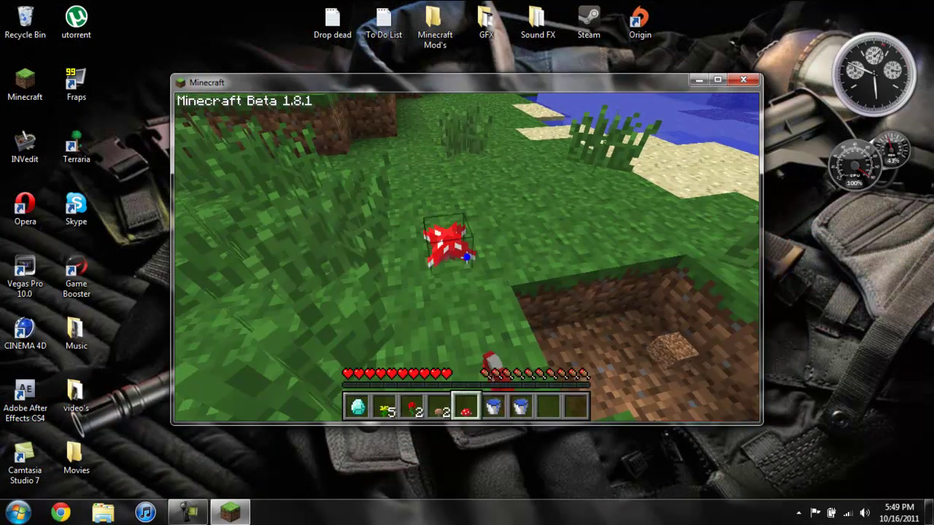
pyautogui.press('q')
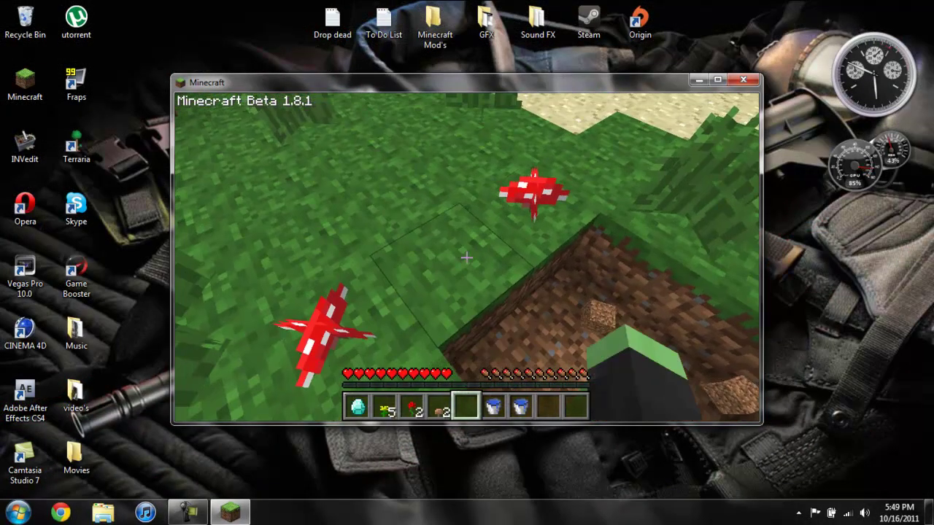
pyautogui.scroll(2, 467, 258)
pyautogui.rightClick(467, 257)
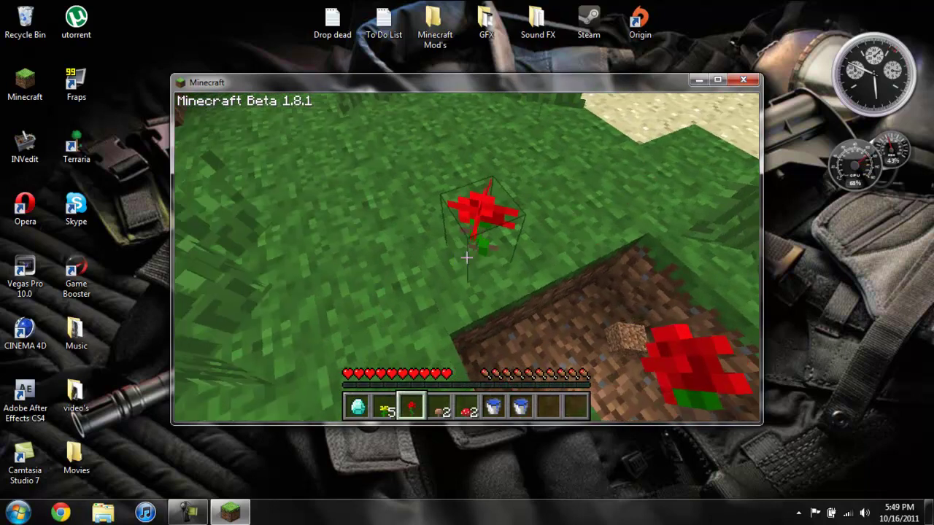
pyautogui.press('s')
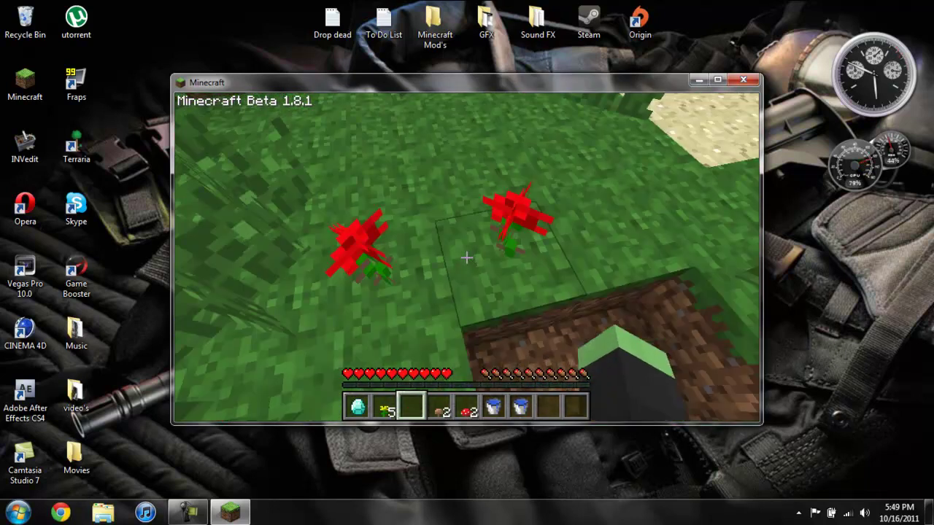
pyautogui.scroll(1, 467, 258)
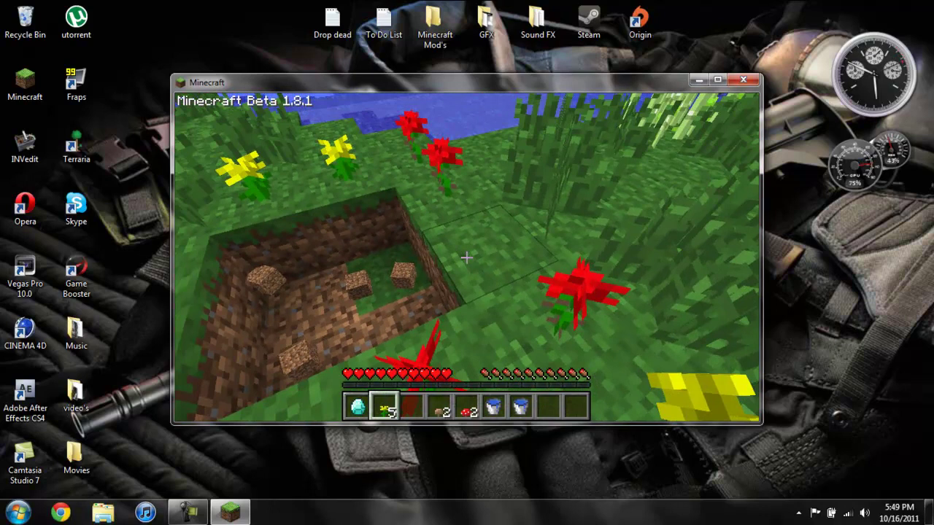
pyautogui.rightClick(467, 258)
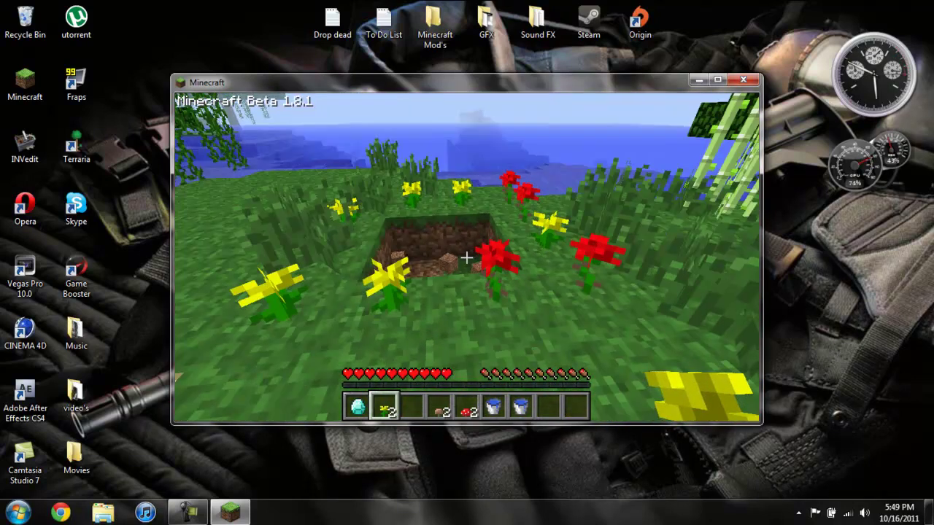
# - Pour both water buckets into the dirt pit to make a small pond
pyautogui.scroll(-4, 467, 257)
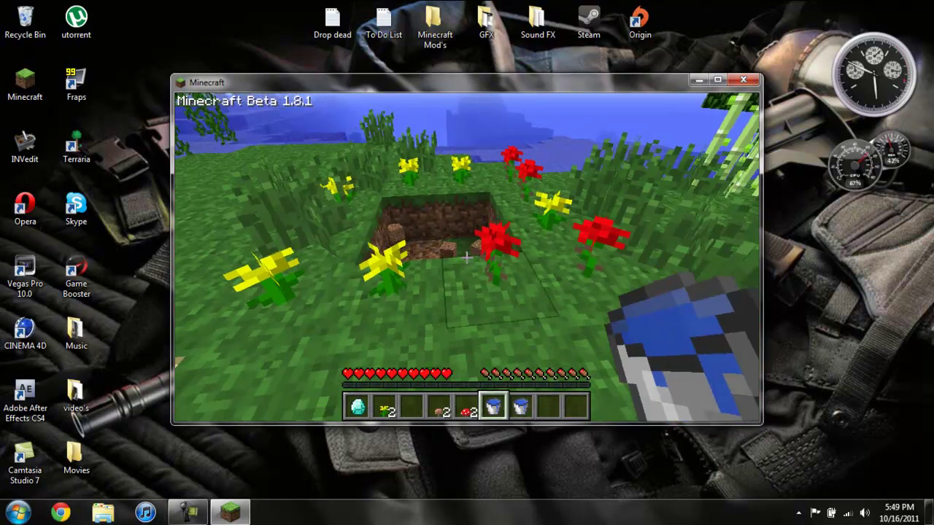
pyautogui.rightClick(467, 257)
pyautogui.scroll(-1, 467, 257)
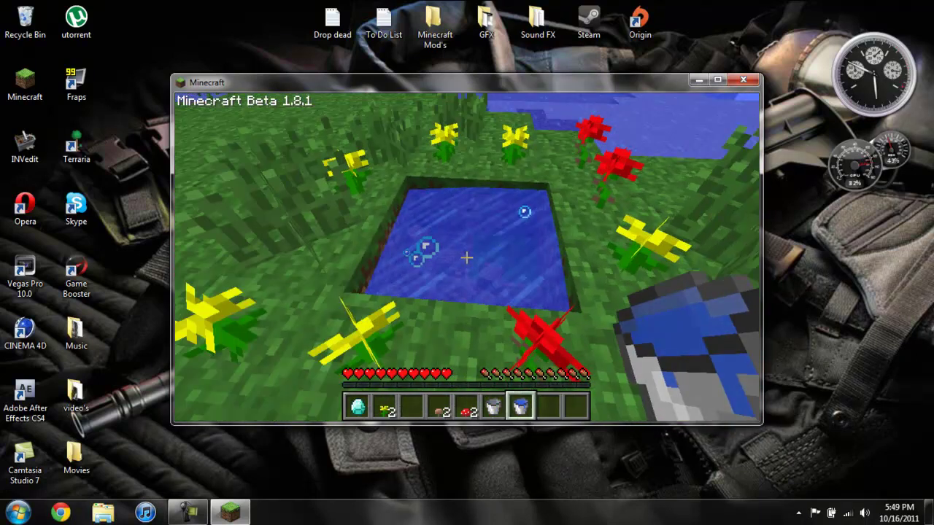
pyautogui.rightClick(467, 257)
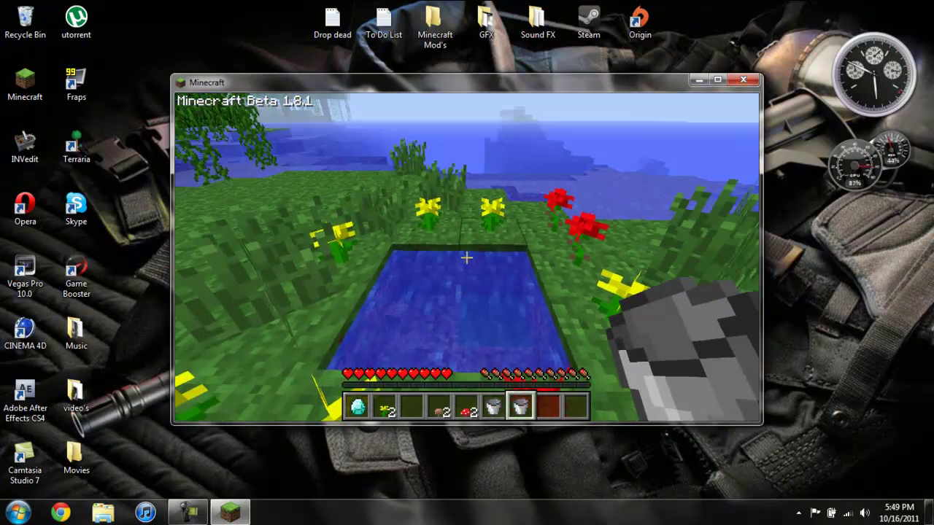
pyautogui.press('s')
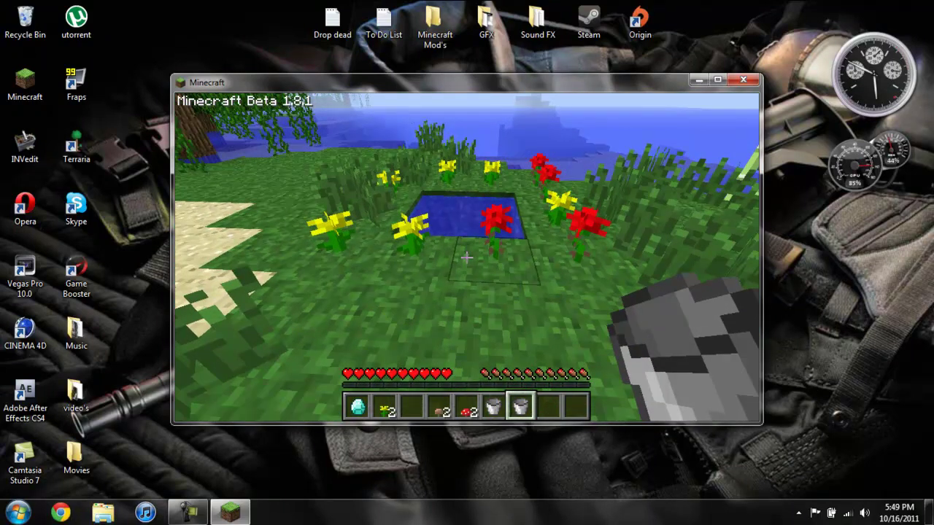
# - Drop the diamond into the pond to form the purple portal, then walk into it
pyautogui.scroll(3, 467, 257)
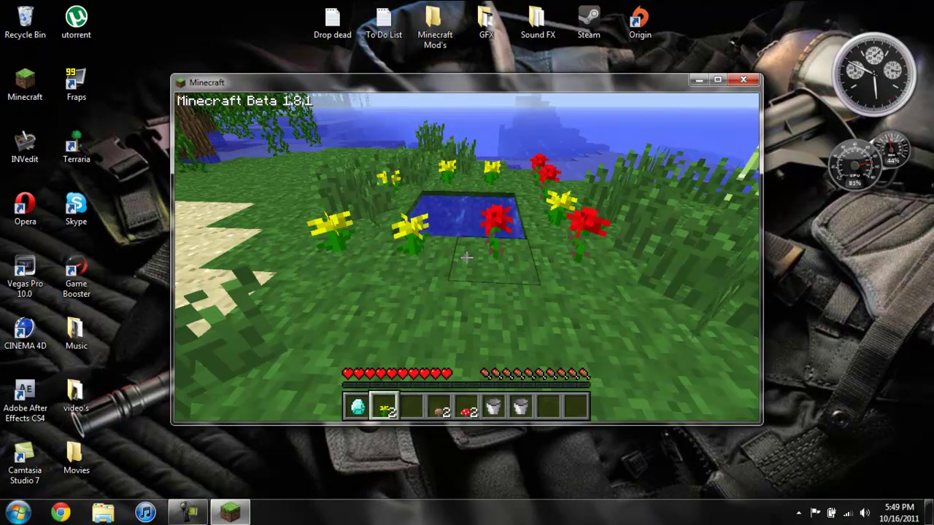
pyautogui.press('w')
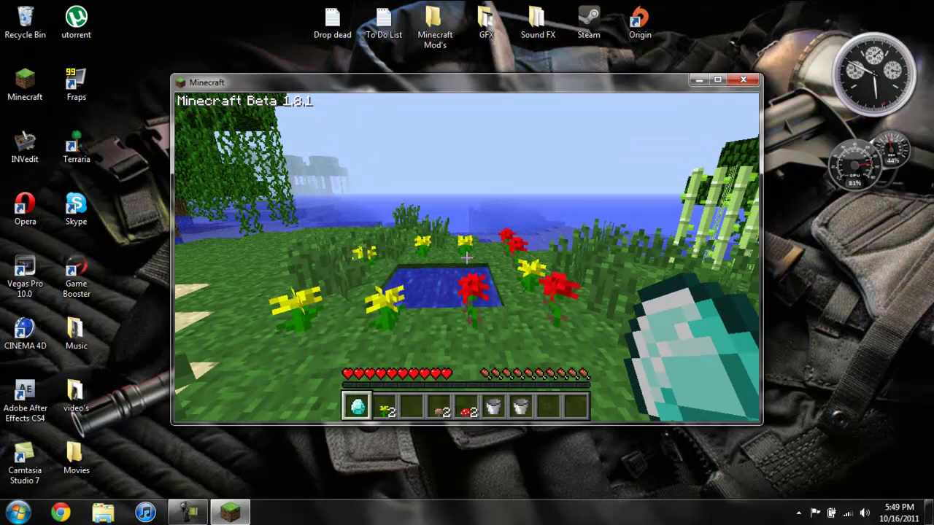
pyautogui.press('q')
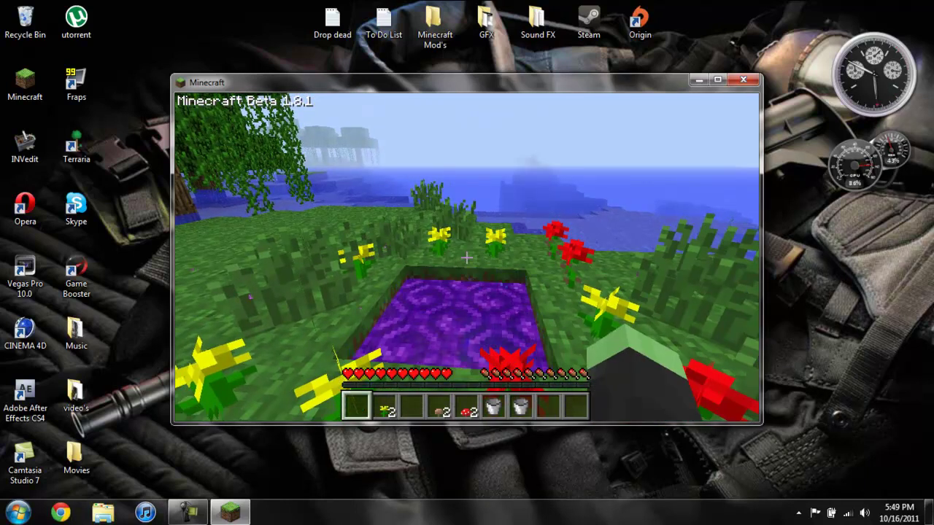
pyautogui.press('s')
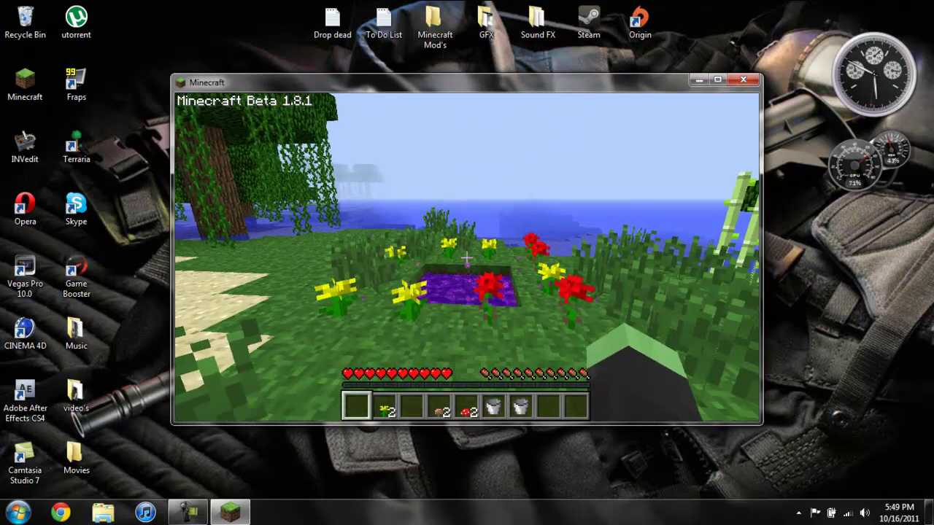
pyautogui.press('w')
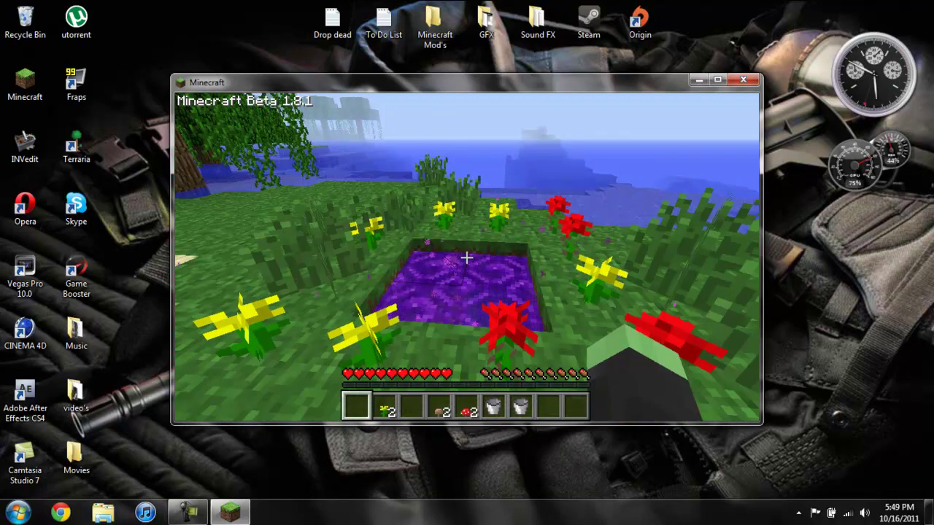
pyautogui.press('w')
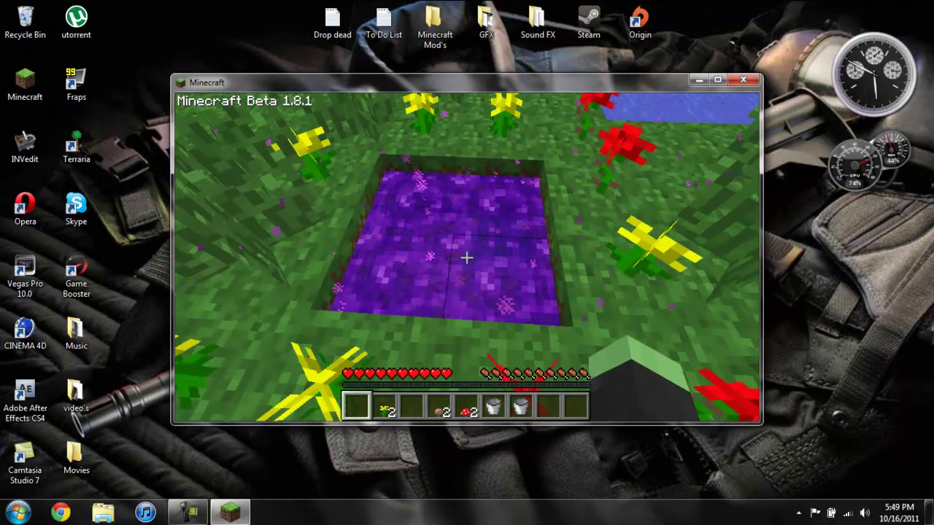
pyautogui.press('w')
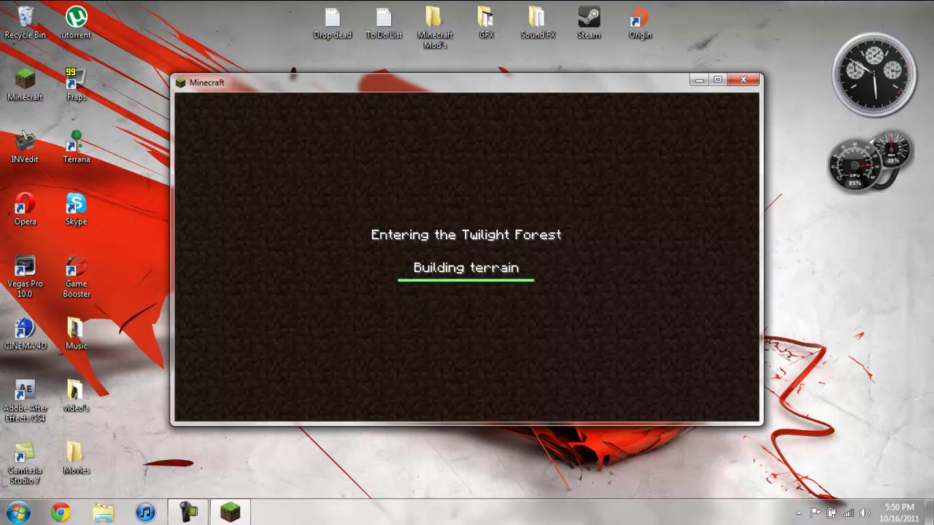
# - Walk past the obsidian pillar to the ravine edge and on toward the birch trees
pyautogui.press('w')
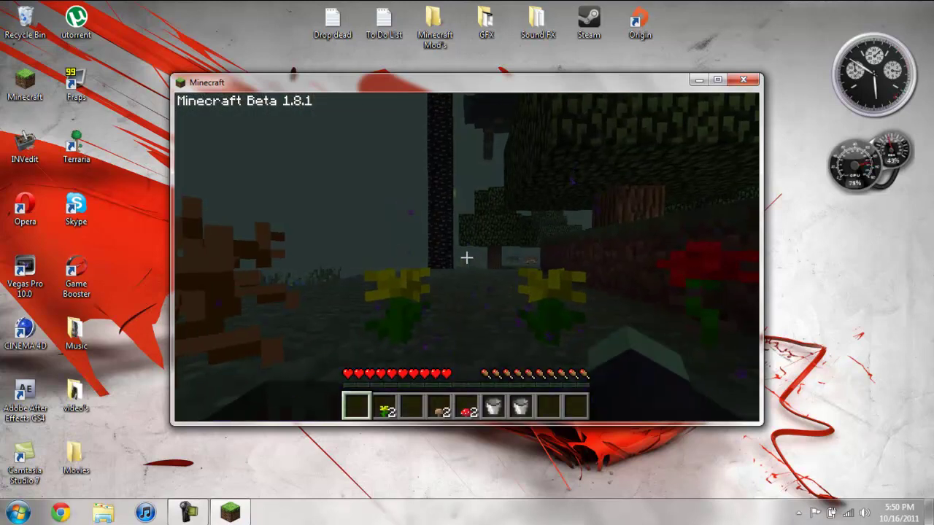
pyautogui.press('w')
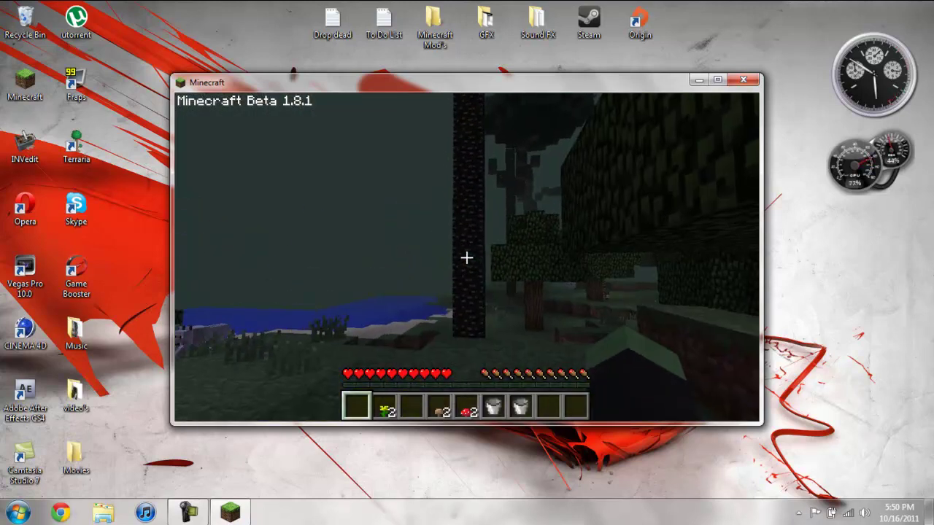
pyautogui.moveTo(466, 258)
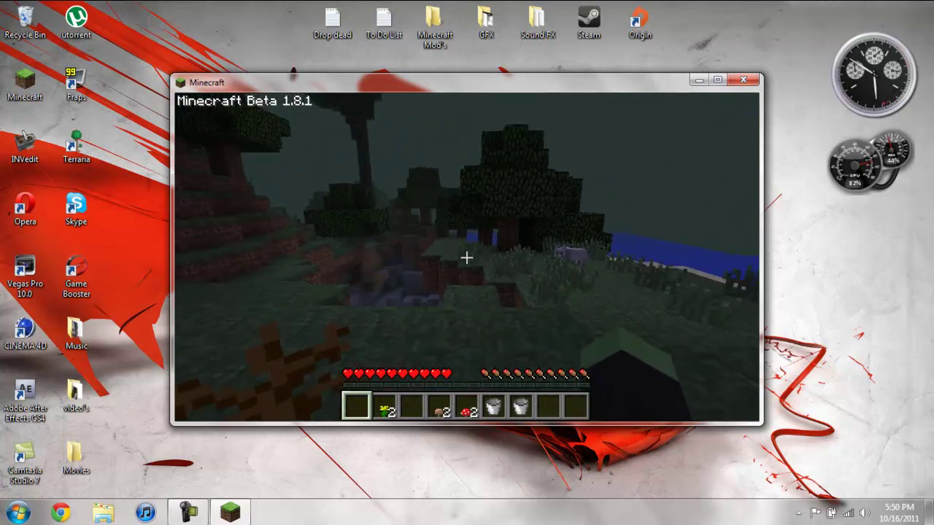
pyautogui.press('w')
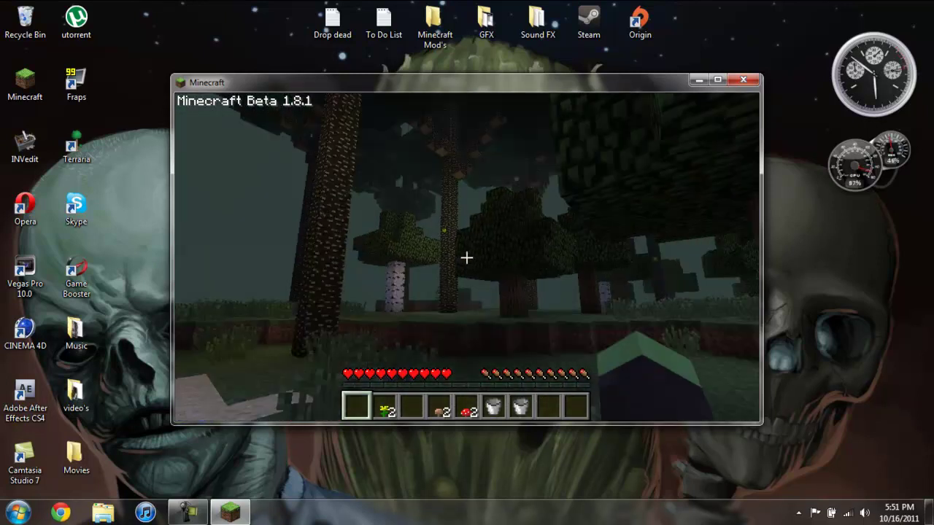
# - Take a Diamond Sword from page 3/5 of TooManyItems into the first hotbar slot
pyautogui.press('w')
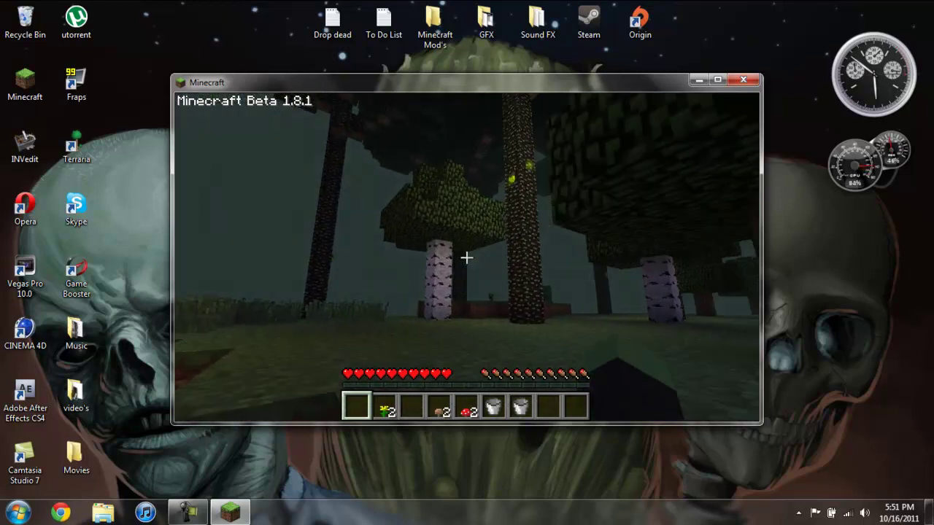
pyautogui.press('w')
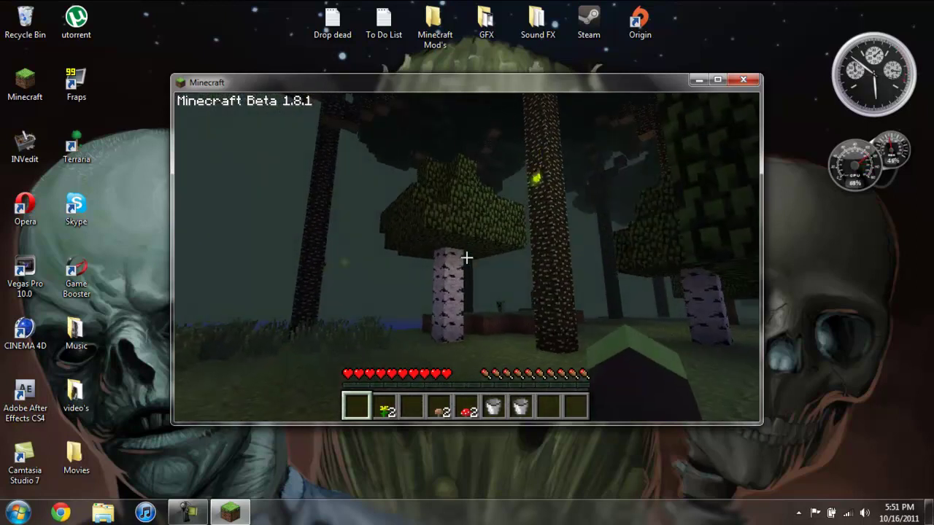
pyautogui.press('e')
pyautogui.click(640, 408)
pyautogui.click(640, 408)
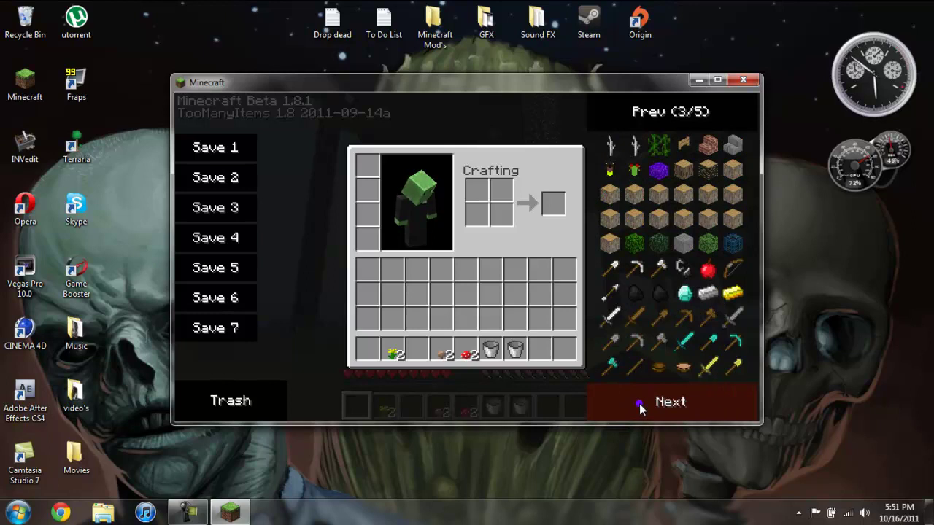
pyautogui.click(684, 341)
pyautogui.press('e')
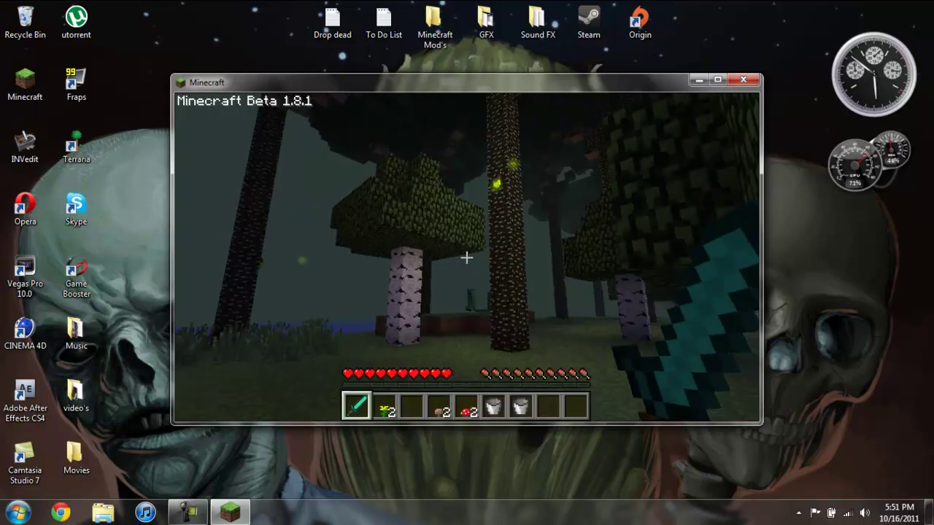
# - Walk toward the tall dark tree and strike the creeper with the sword
pyautogui.press('w')
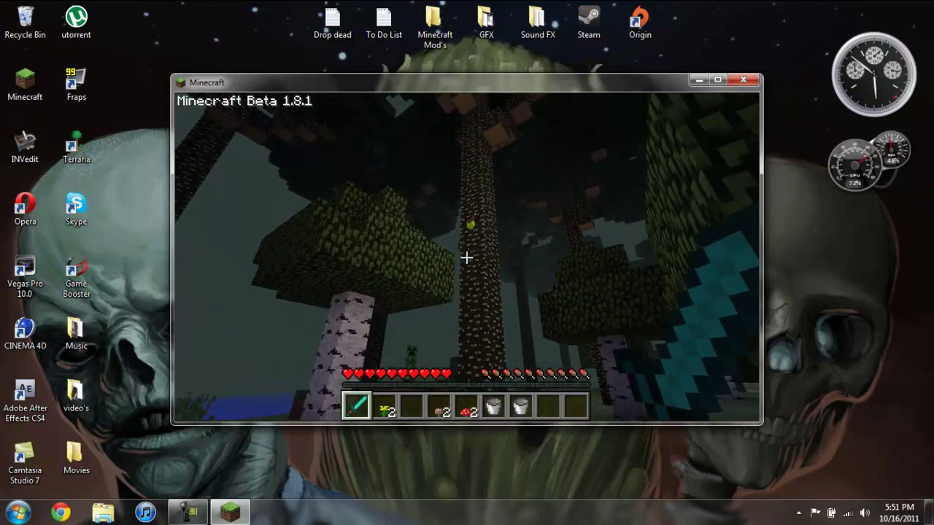
pyautogui.moveTo(467, 257)
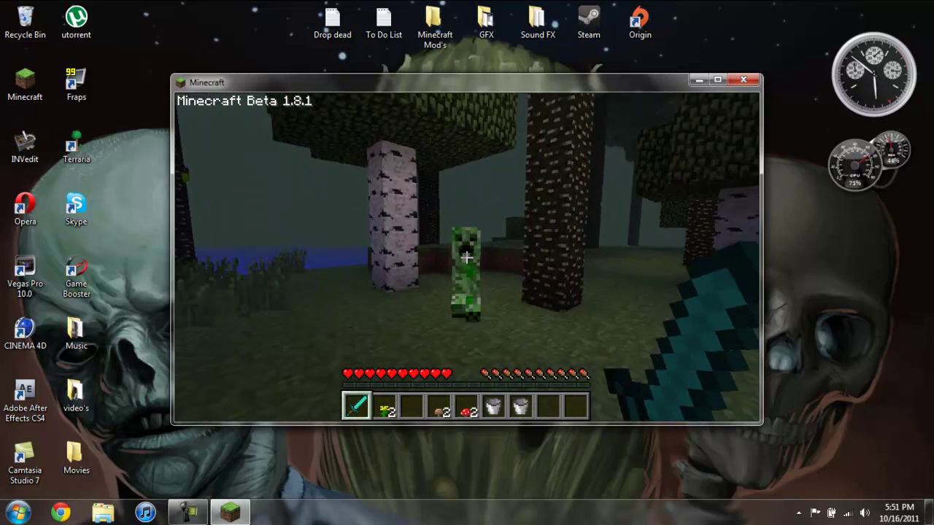
pyautogui.click(467, 257)
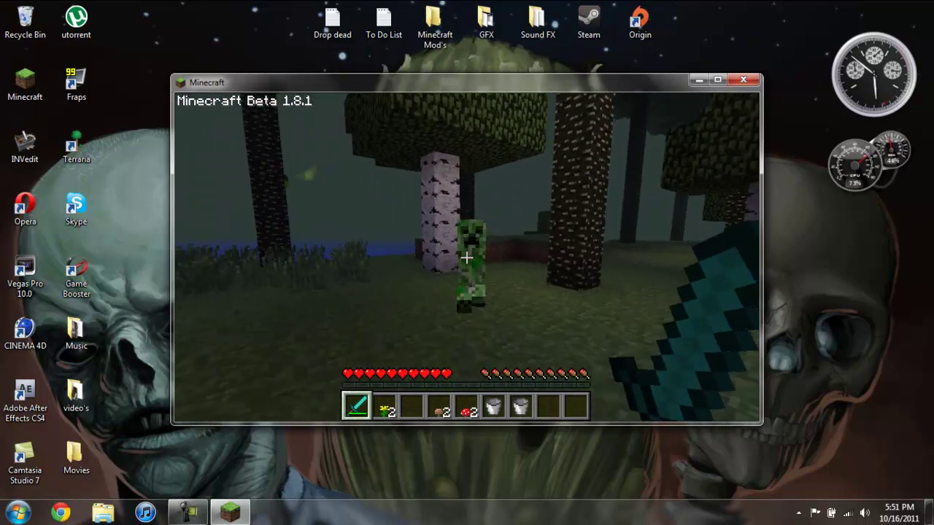
# - Kill the creeper for its gunpowder and place the glowing firefly on the dark trunk
pyautogui.click(467, 256)
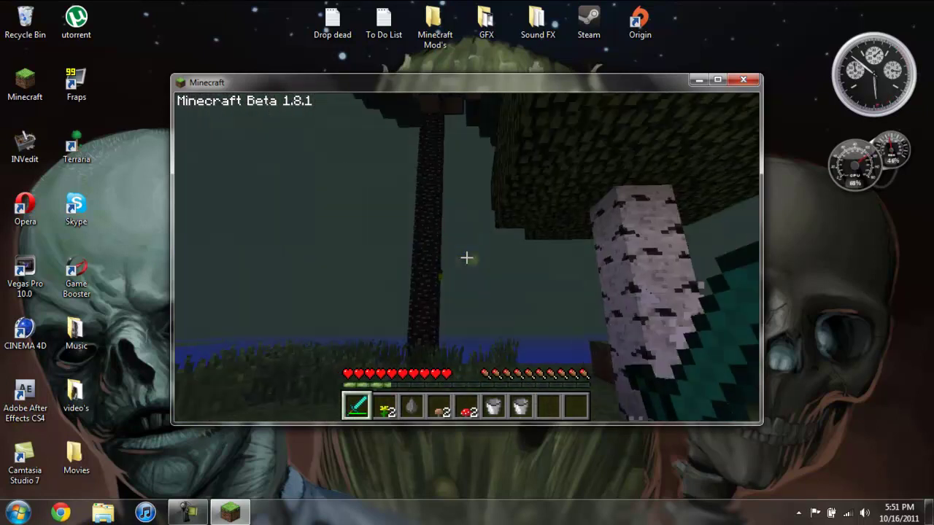
pyautogui.press('w')
pyautogui.moveTo(467, 257)
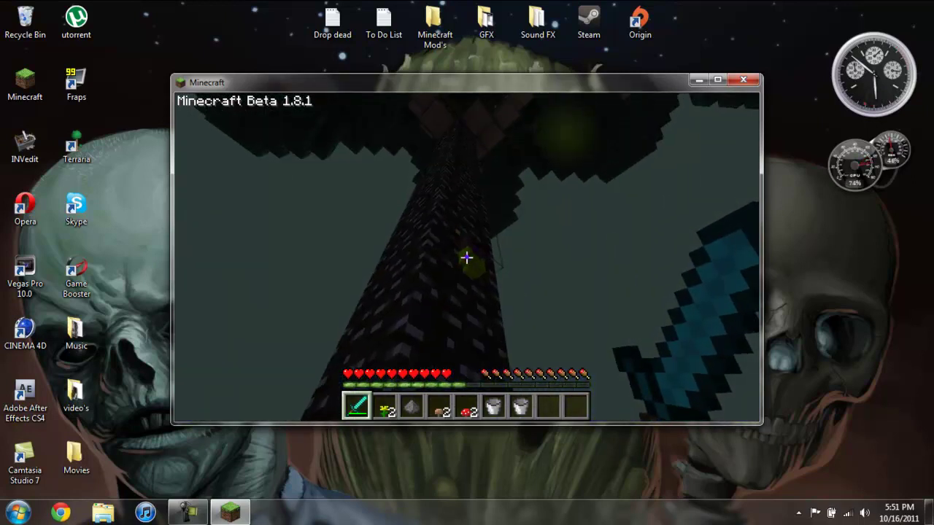
pyautogui.press('w')
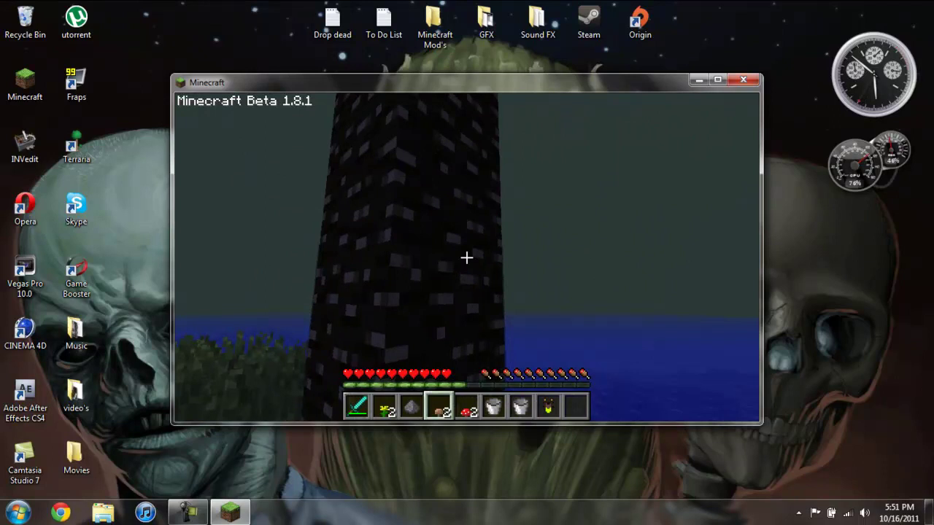
pyautogui.rightClick(468, 257)
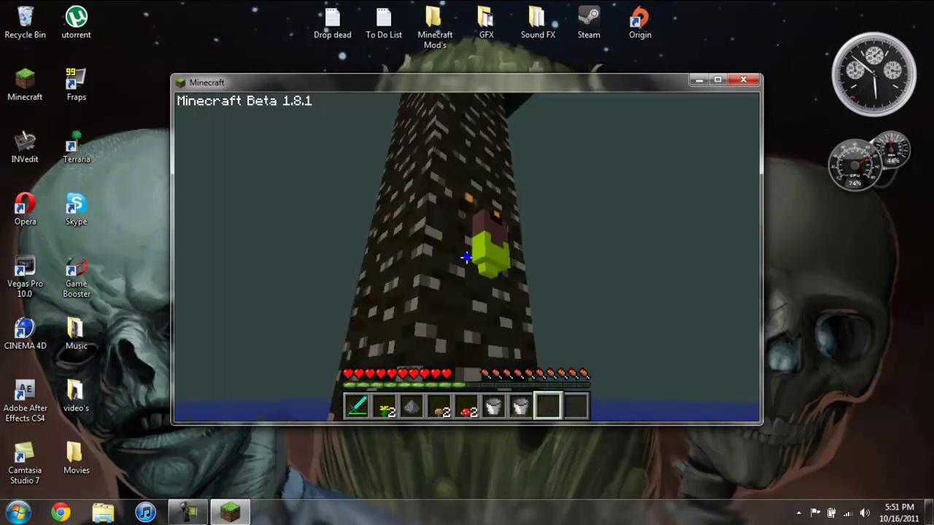
# - Back away from the trunk toward the firefly resting by the birch
pyautogui.press('s')
pyautogui.moveTo(467, 257)
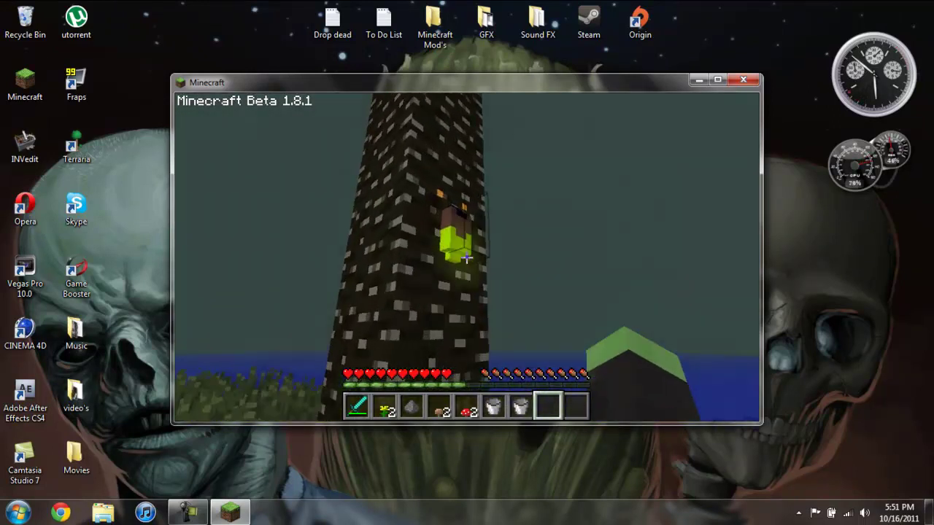
pyautogui.press('s')
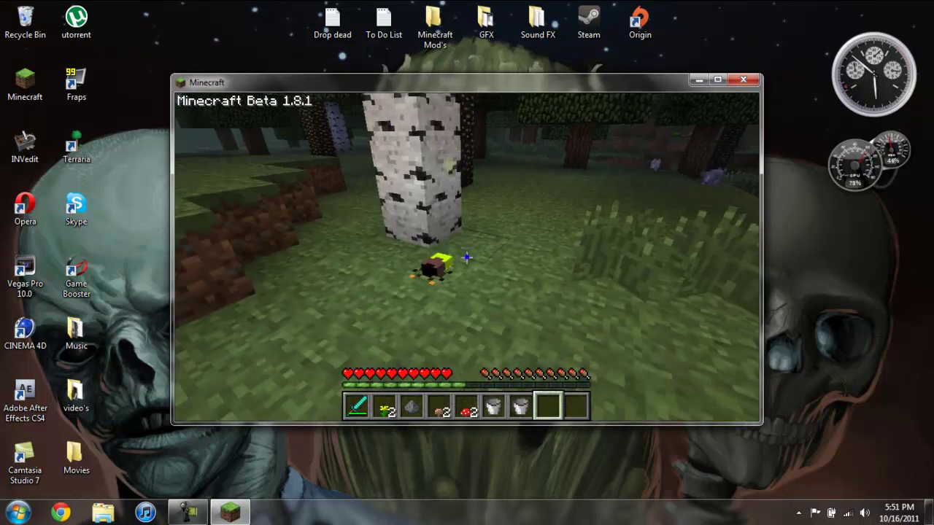
# - Pick up the dropped firefly and switch back to the diamond sword in slot 1
pyautogui.press('w')
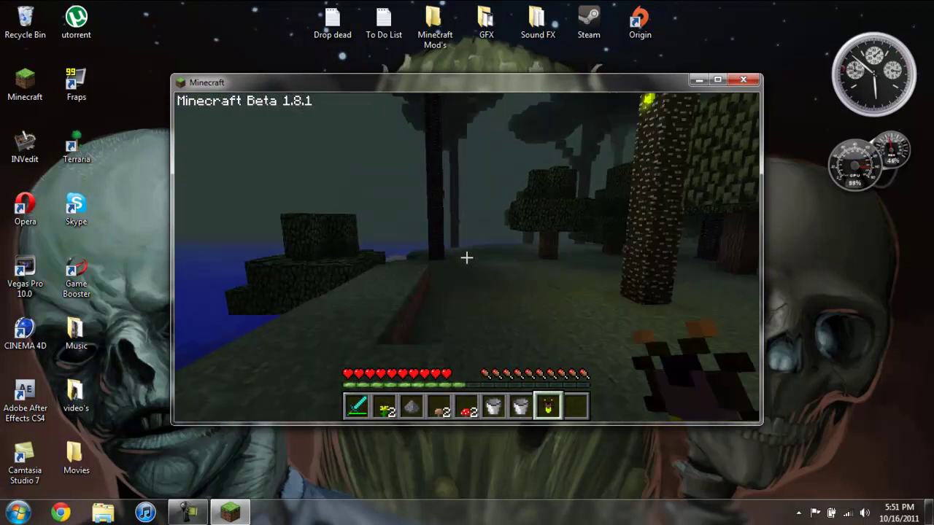
pyautogui.press('w')
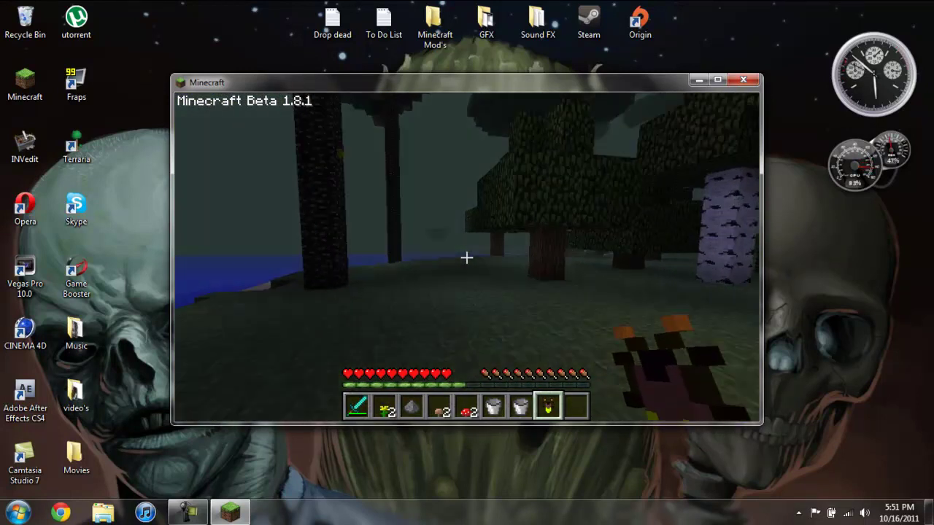
pyautogui.press('w')
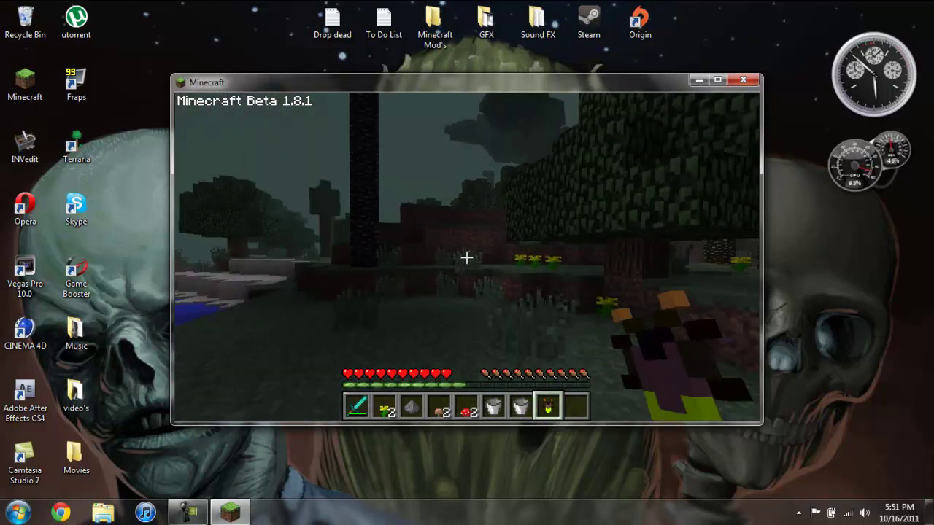
pyautogui.press('w')
pyautogui.press('1')
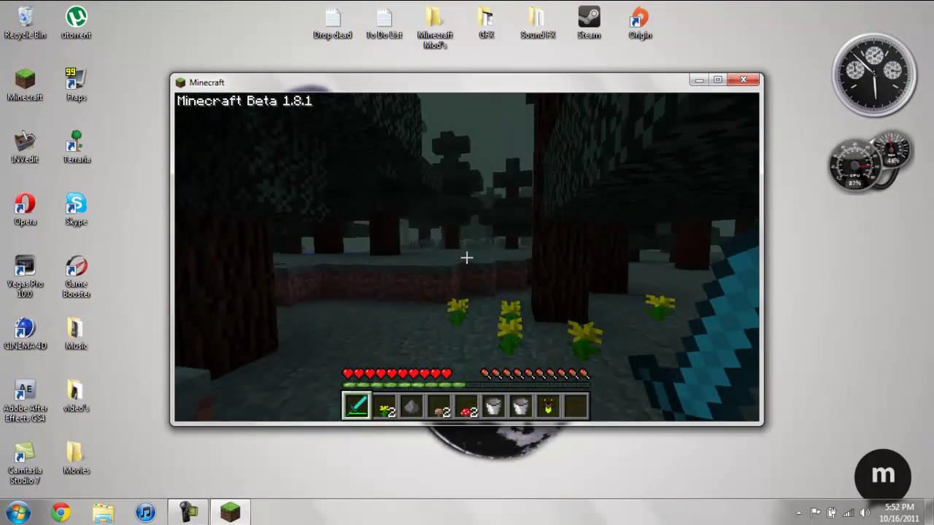
# - Explore the clearing, stone shore and dark trees, then bring up the game menu
pyautogui.press('w')
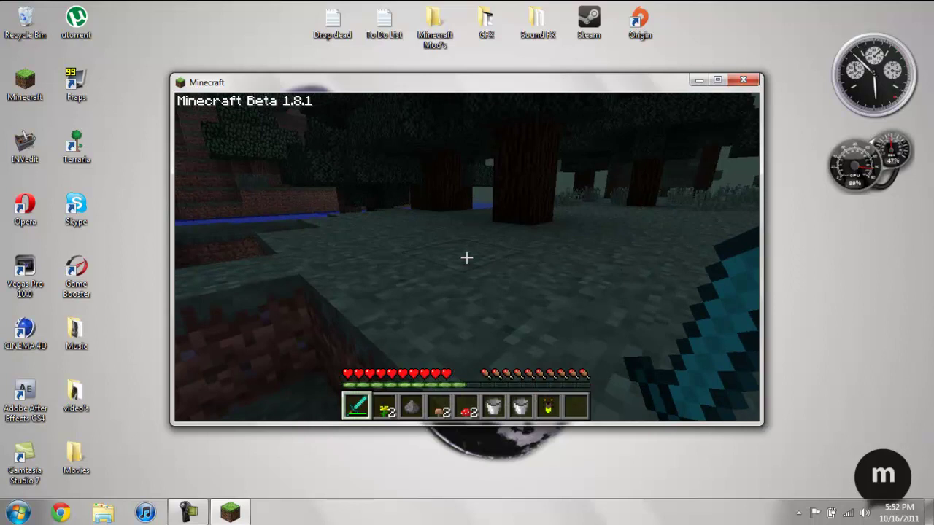
pyautogui.press('w')
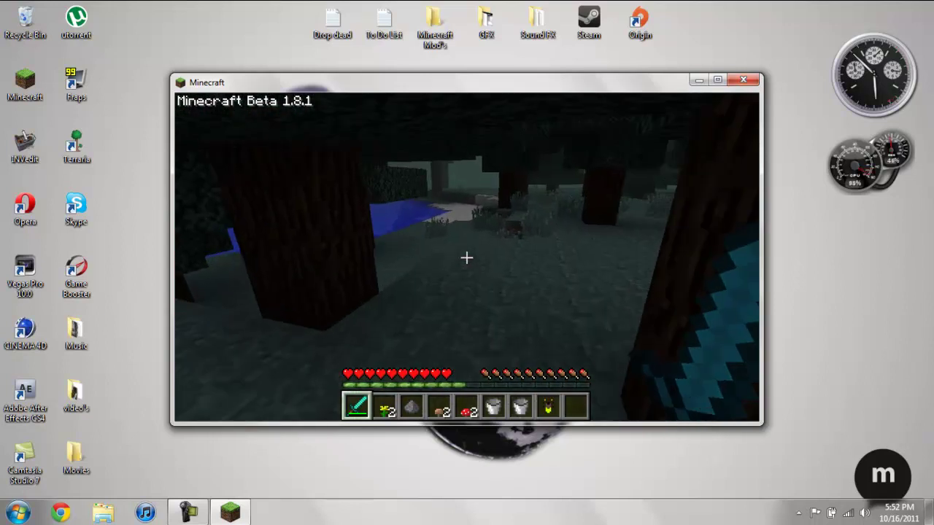
pyautogui.press('w')
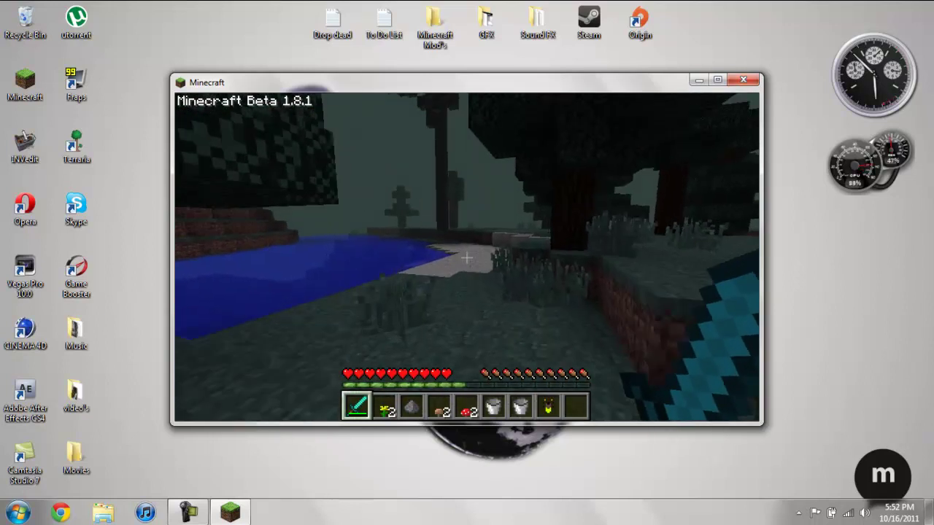
pyautogui.press('w')
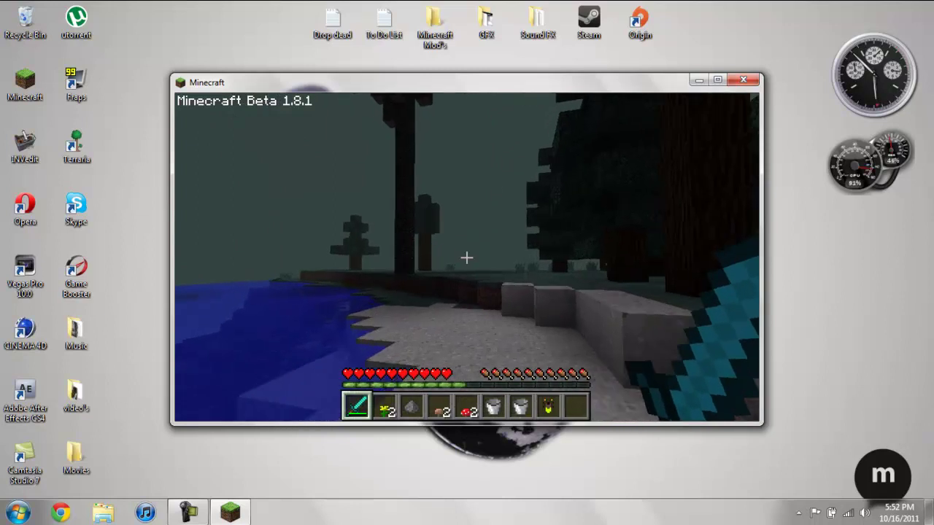
pyautogui.press('w')
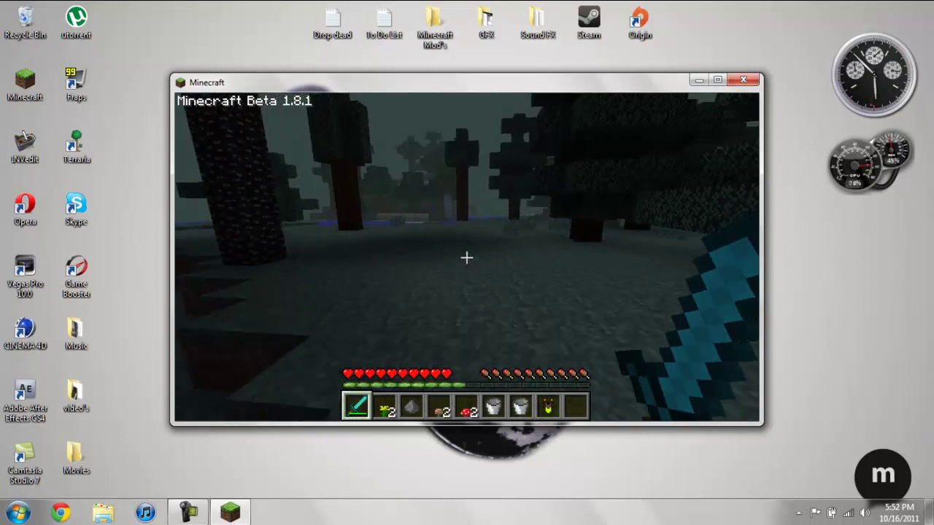
pyautogui.press('w')
pyautogui.press('w')
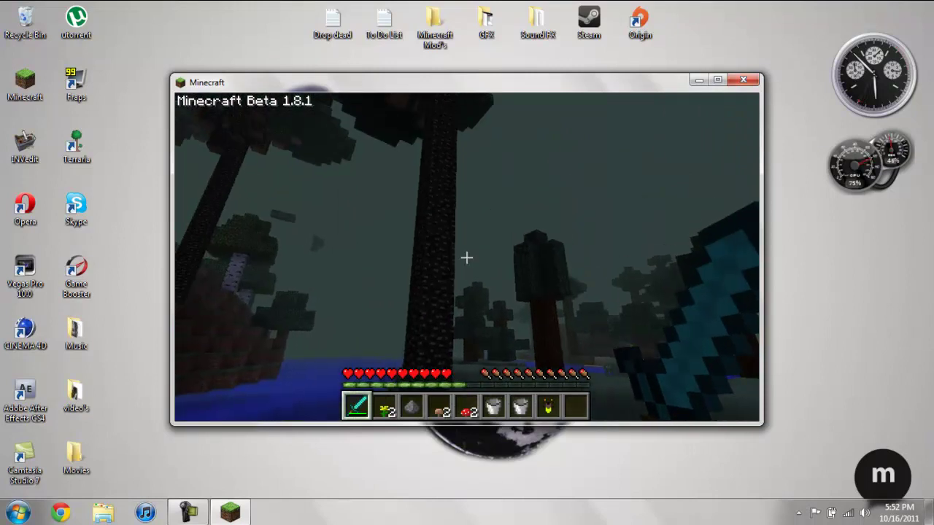
pyautogui.press('Escape')
# - Save and quit to the title screen, then close the Minecraft window
pyautogui.click(489, 338)
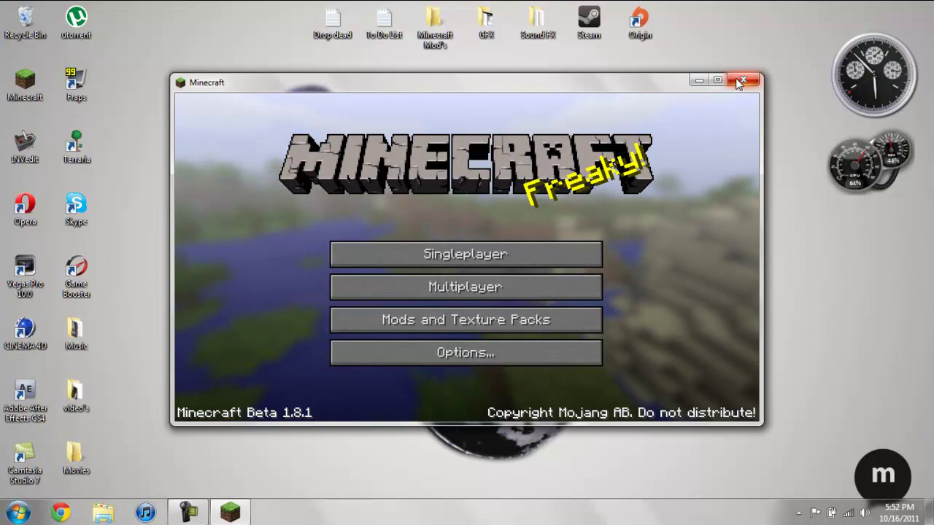
pyautogui.click(740, 81)
pyautogui.click(188, 512)
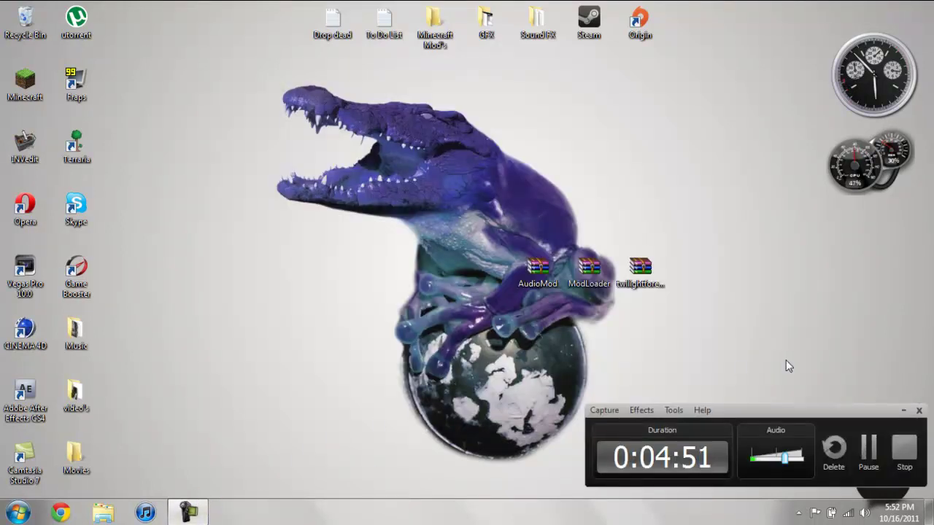
pyautogui.click(863, 452)
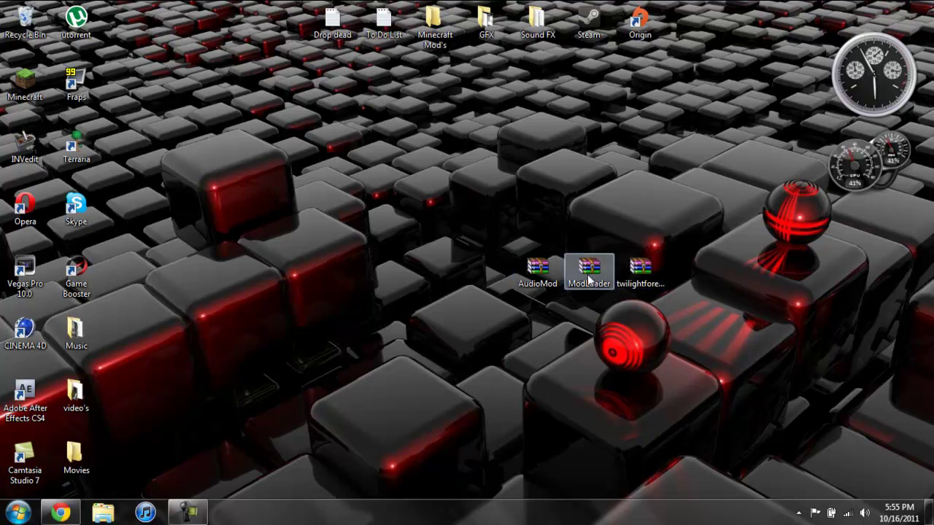
# - Bring up the Twilight Forest v1.3 forum thread in Chrome and scroll through its feature list
pyautogui.click(60, 513)
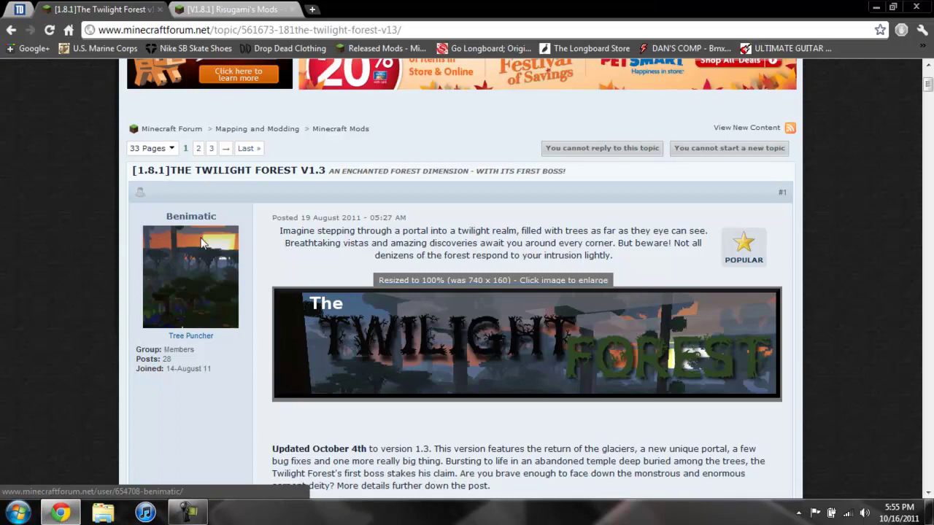
pyautogui.click(193, 9)
pyautogui.click(135, 9)
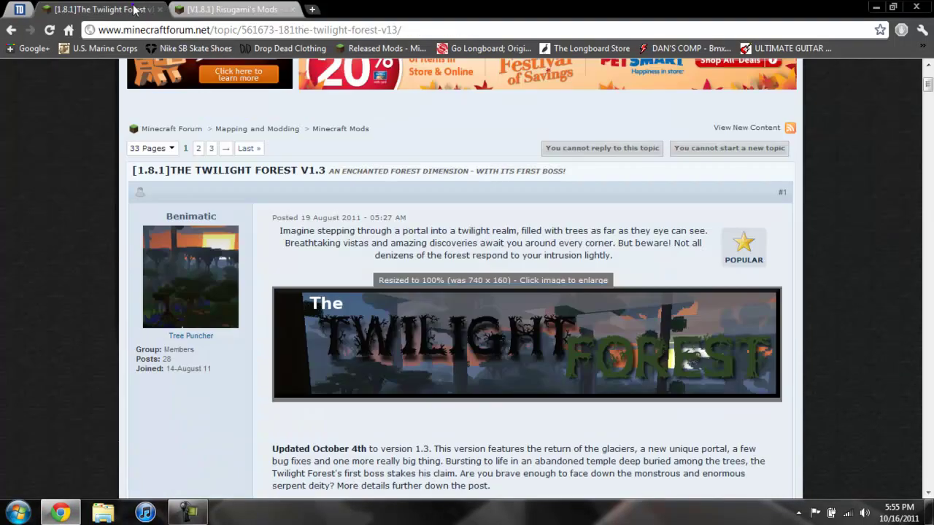
pyautogui.scroll(3, 237, 152)
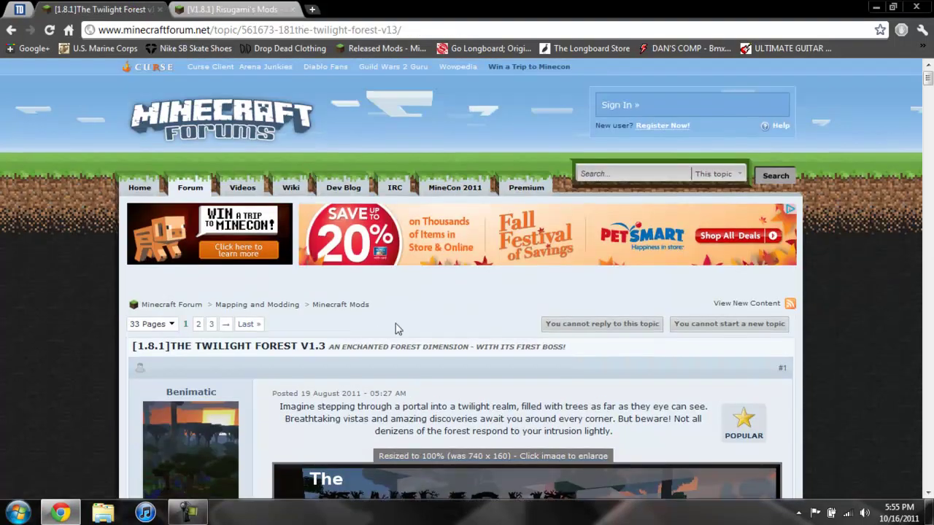
pyautogui.scroll(-3, 398, 329)
pyautogui.scroll(-15, 400, 332)
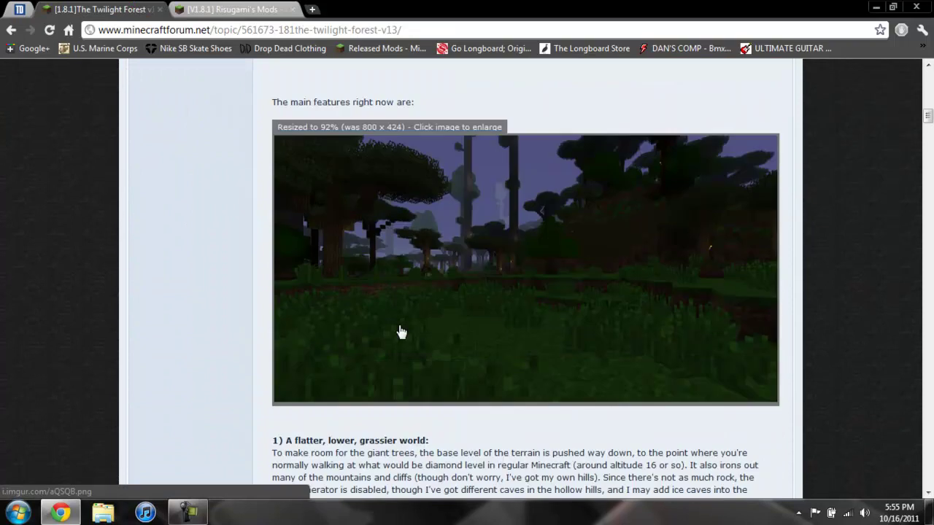
pyautogui.scroll(-5, 424, 284)
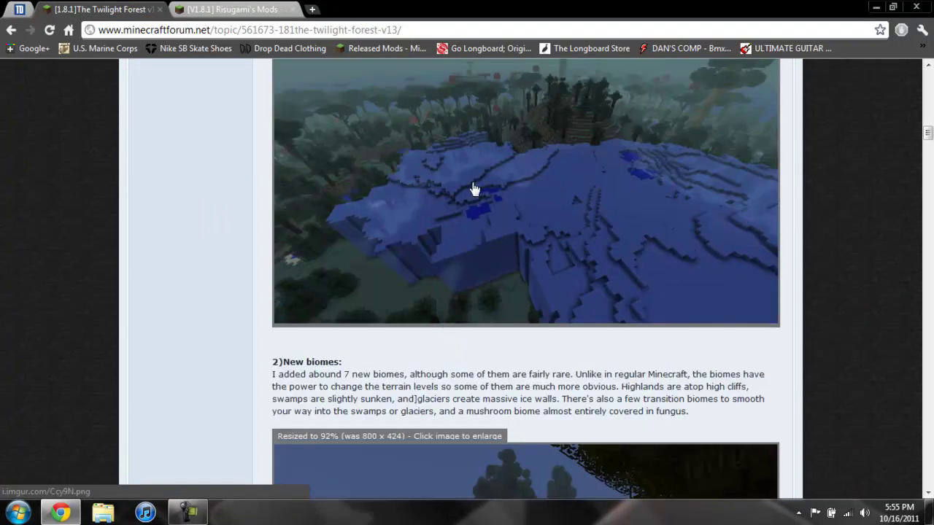
pyautogui.scroll(-2, 465, 231)
pyautogui.scroll(-7, 466, 231)
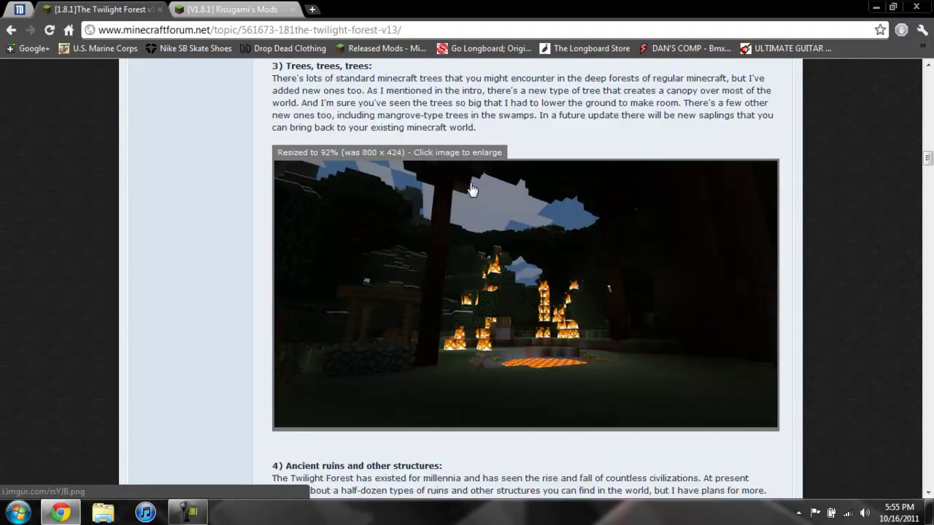
pyautogui.scroll(-3, 473, 189)
# - Continue past the feature screenshots down to the Download v1.3 link and portal instructions
pyautogui.scroll(2, 488, 231)
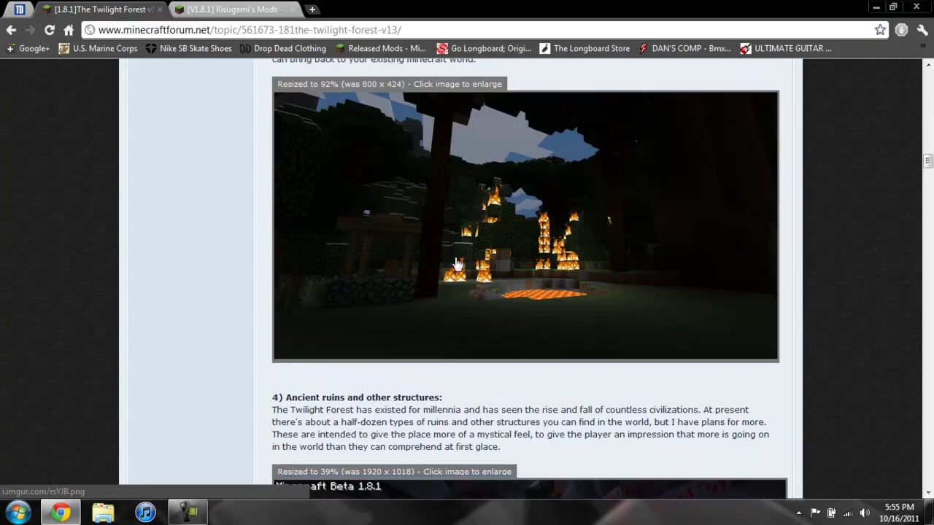
pyautogui.scroll(2, 486, 267)
pyautogui.scroll(-7, 486, 270)
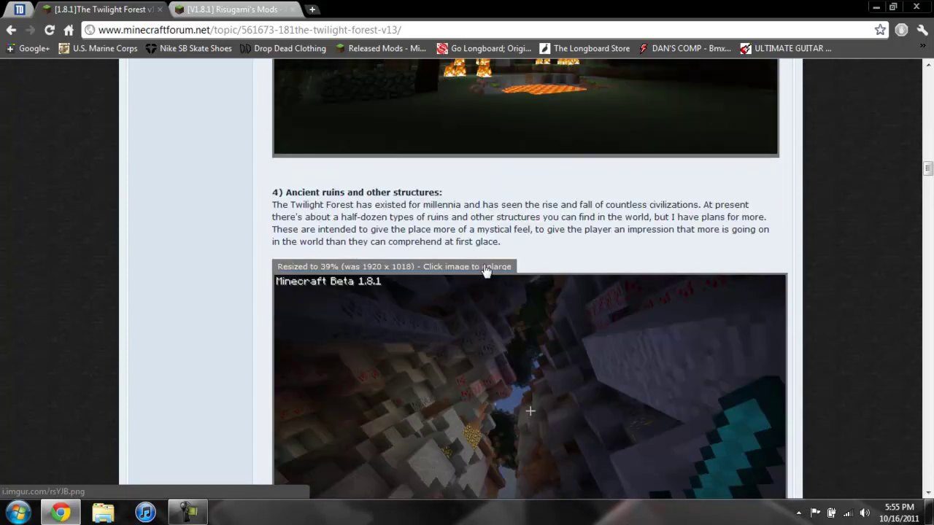
pyautogui.scroll(-5, 458, 330)
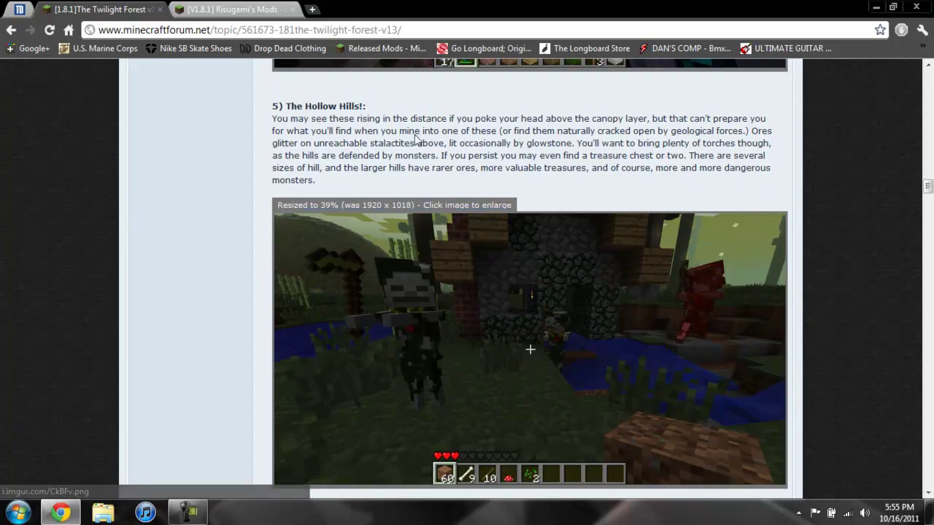
pyautogui.scroll(-7, 577, 299)
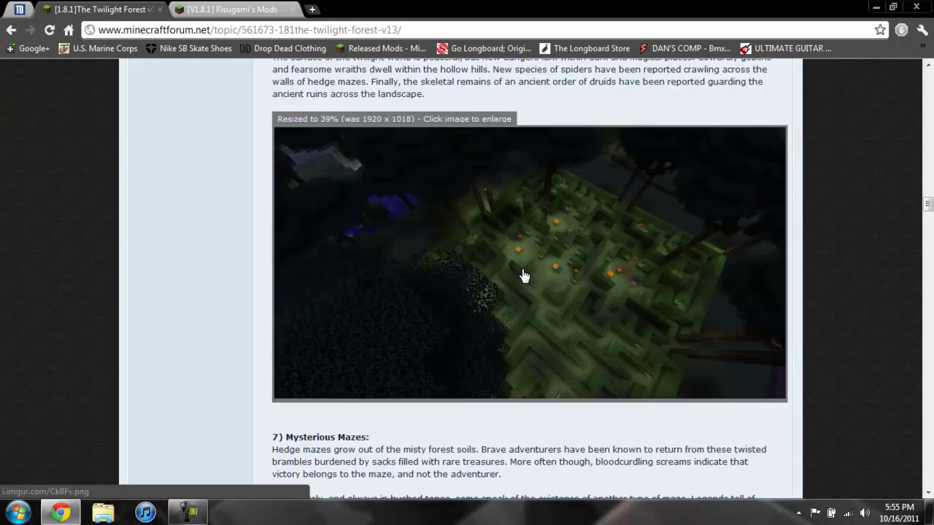
pyautogui.scroll(-9, 606, 256)
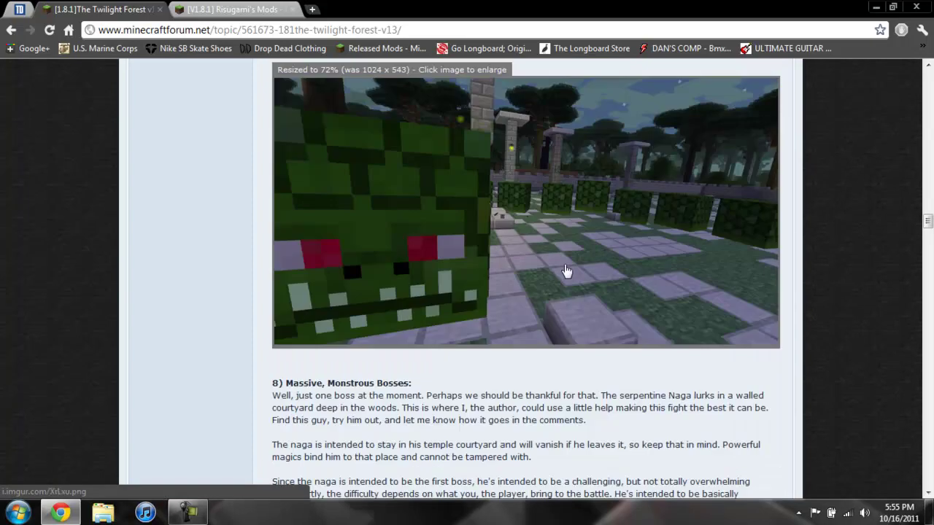
pyautogui.scroll(-10, 467, 215)
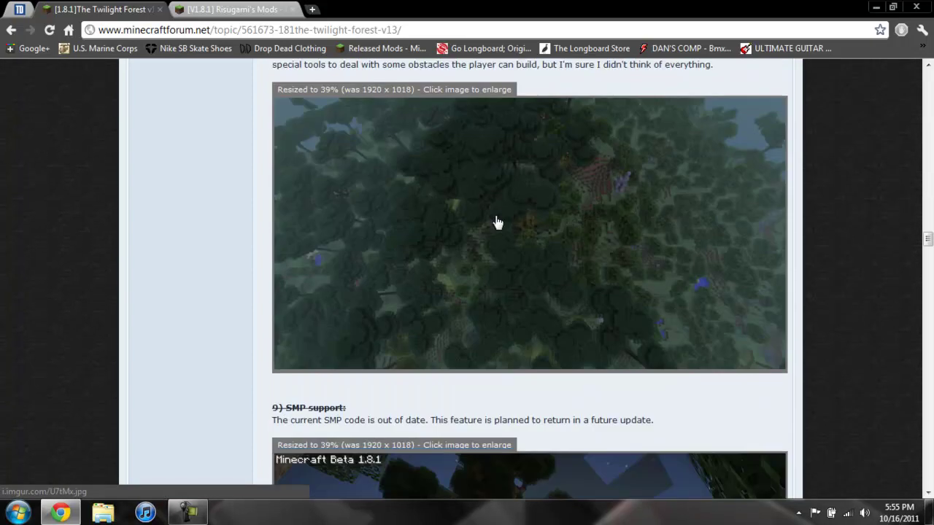
pyautogui.scroll(-4, 496, 216)
pyautogui.scroll(-2, 496, 222)
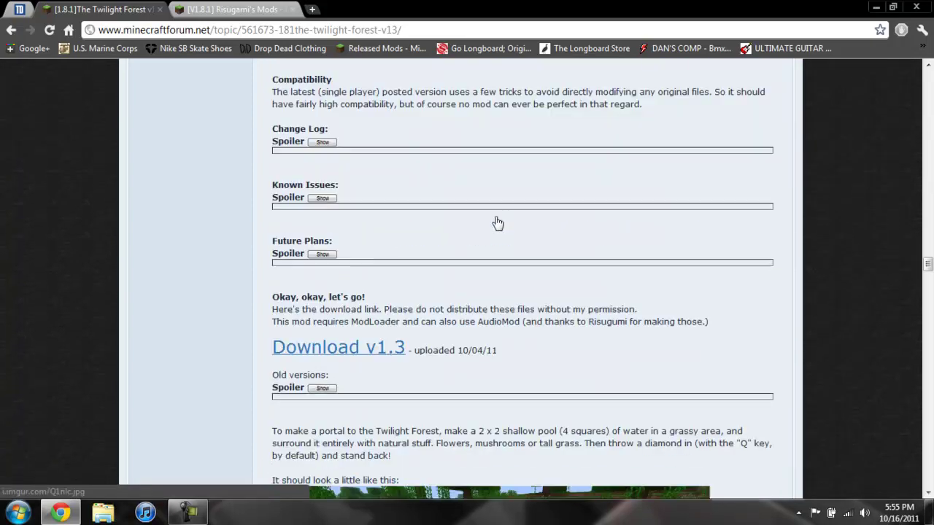
pyautogui.scroll(-2, 497, 222)
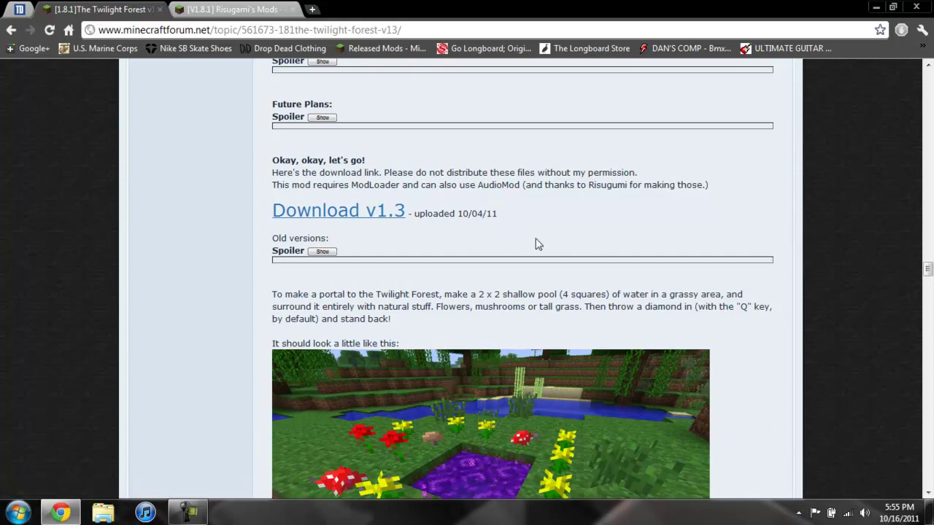
pyautogui.scroll(-1, 537, 241)
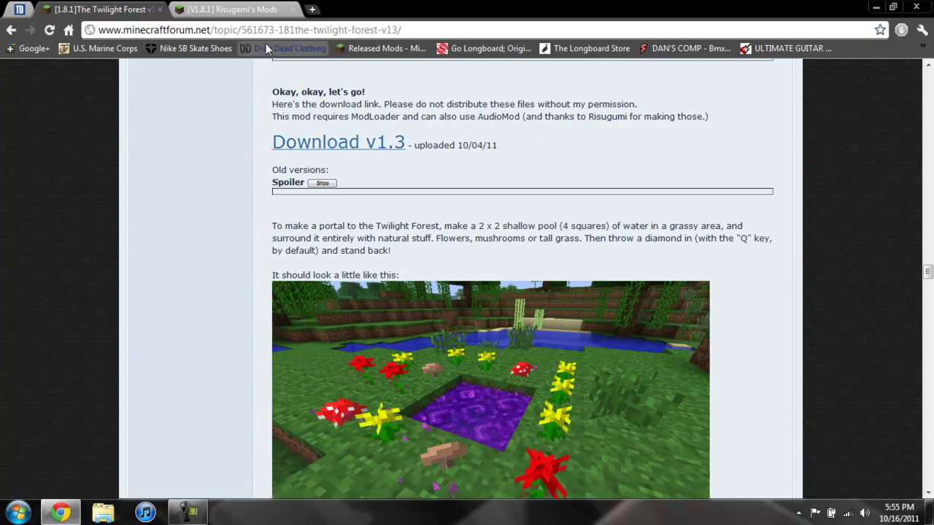
# - Read Risugami's Mods installation steps down to the AudioMod download links, then close Chrome
pyautogui.click(249, 15)
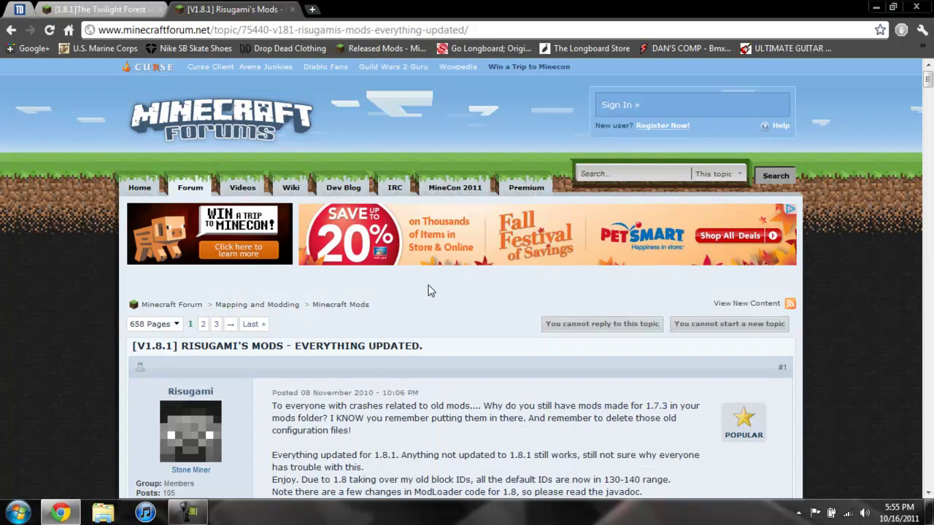
pyautogui.scroll(-10, 423, 241)
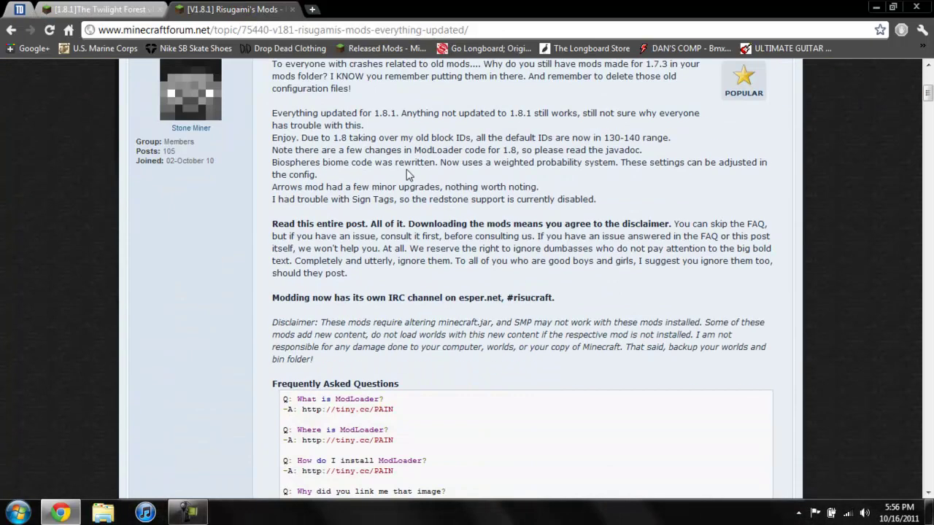
pyautogui.scroll(-8, 408, 175)
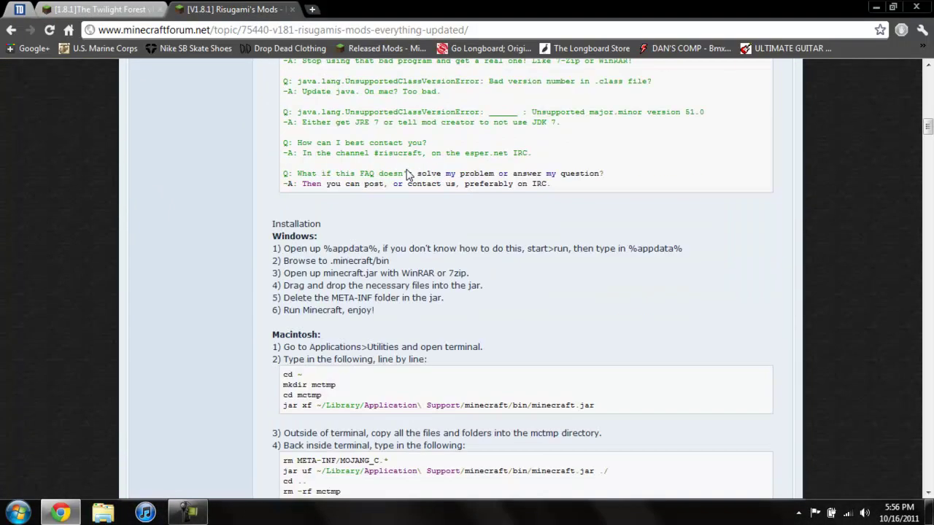
pyautogui.scroll(-5, 409, 175)
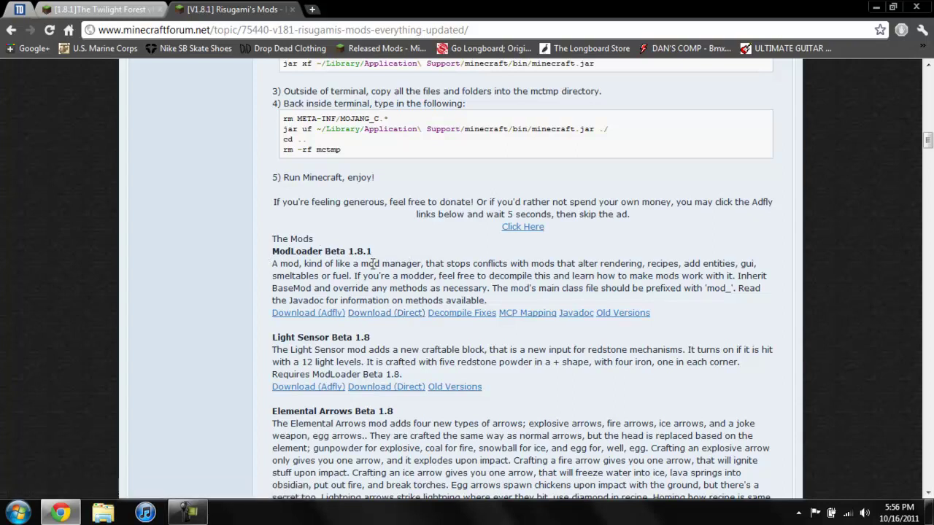
pyautogui.scroll(-7, 373, 263)
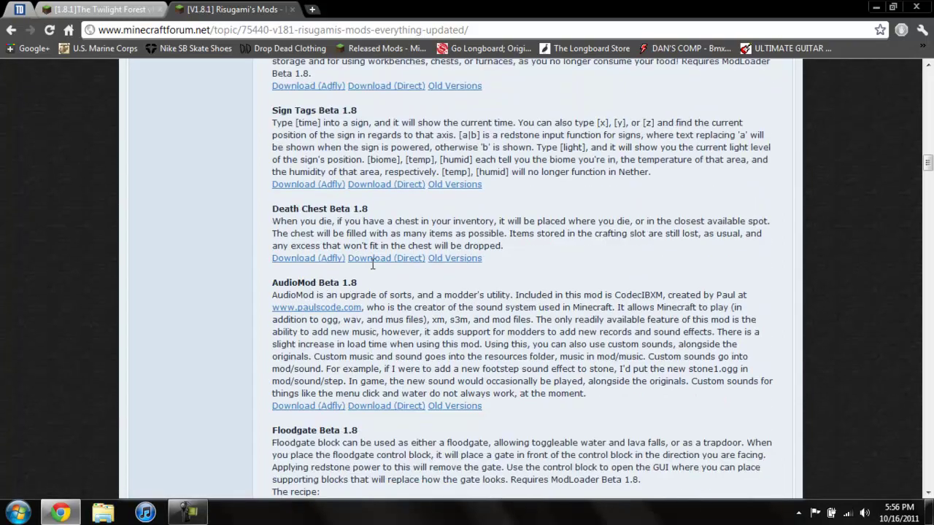
pyautogui.scroll(-2, 297, 295)
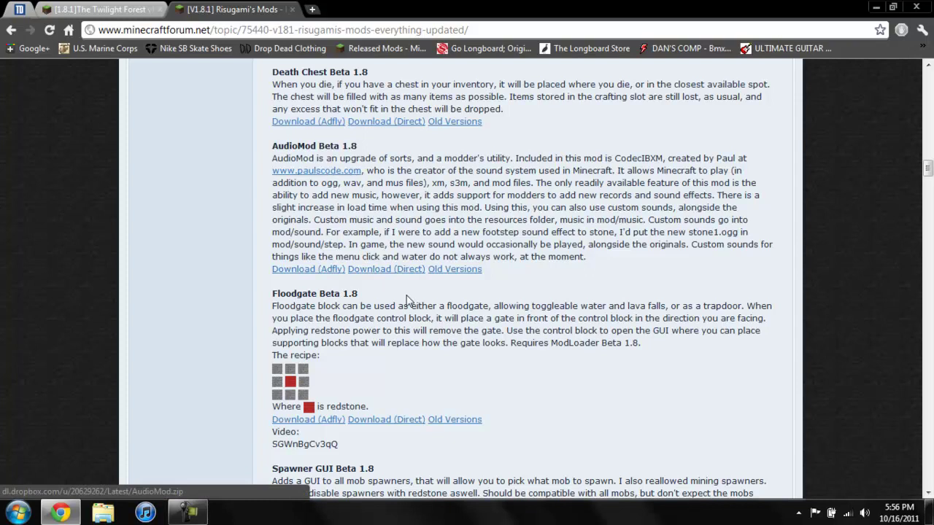
pyautogui.click(917, 6)
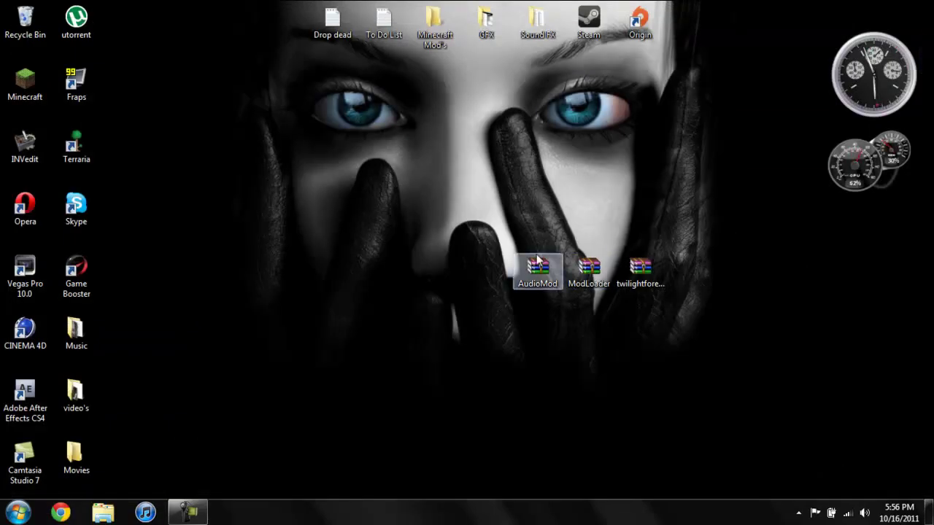
# - Search %appdata% and browse to Roaming\.minecraft\bin, selecting minecraft.jar
pyautogui.click(20, 514)
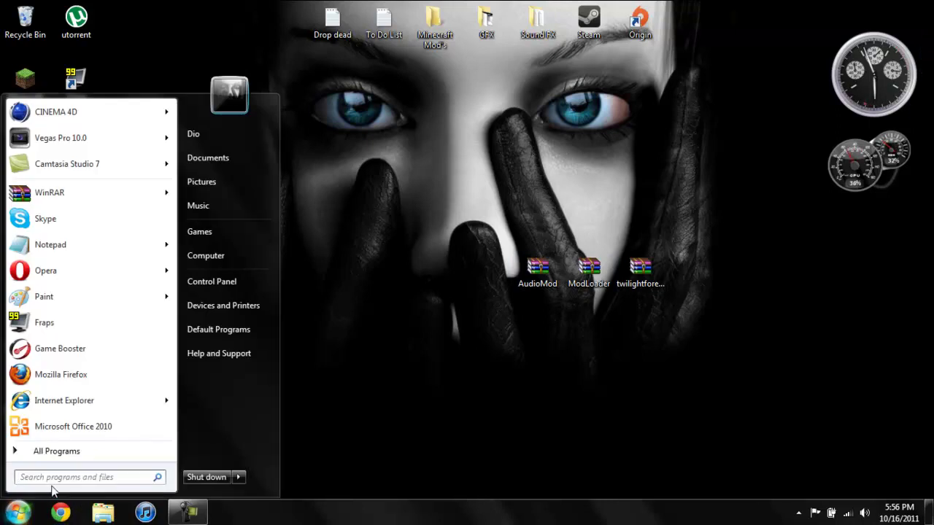
pyautogui.write('%a')
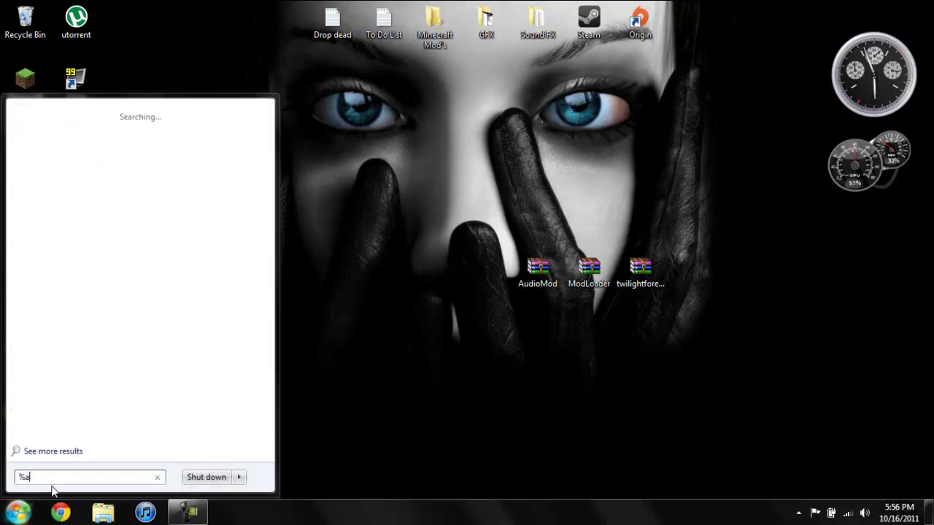
pyautogui.write('ppdata%')
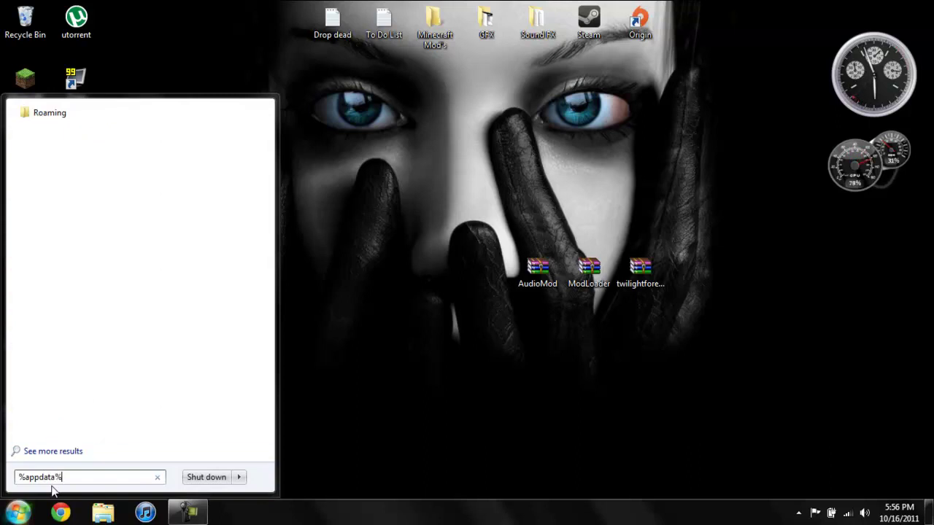
pyautogui.click(148, 120)
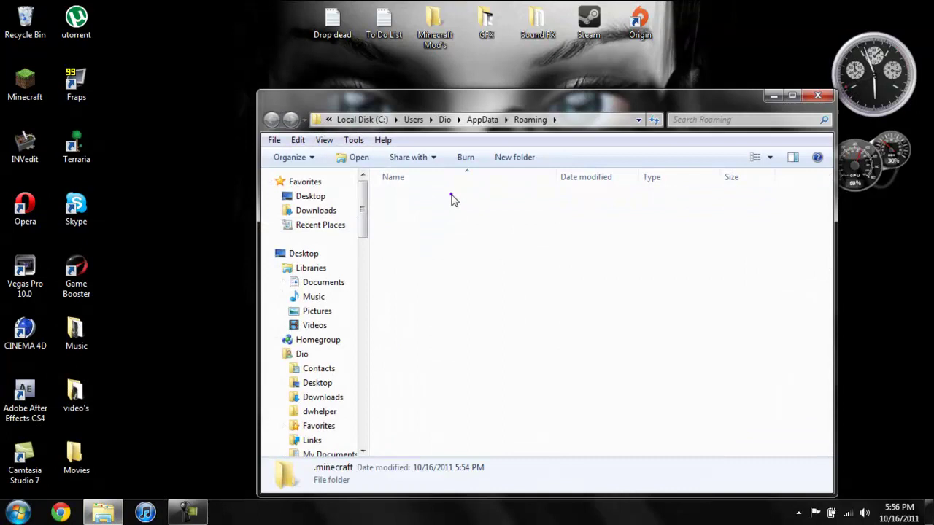
pyautogui.doubleClick(451, 199)
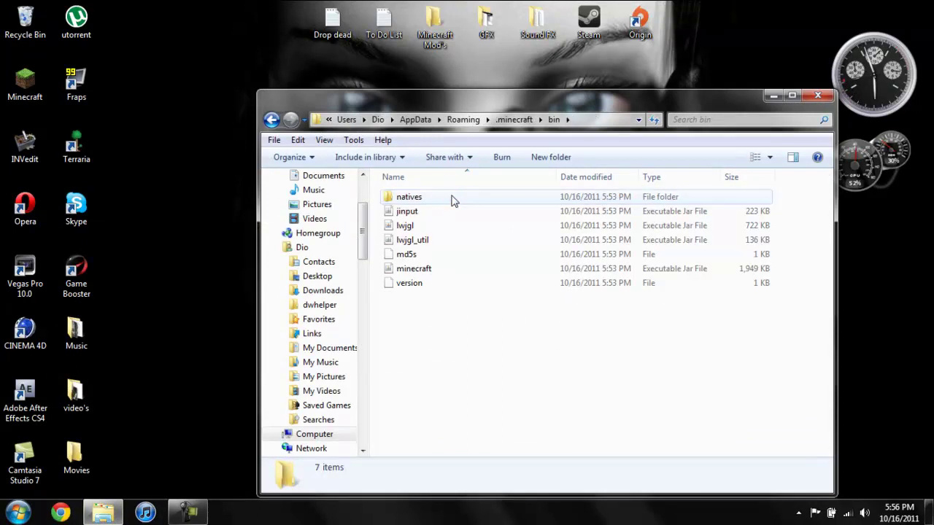
pyautogui.click(434, 276)
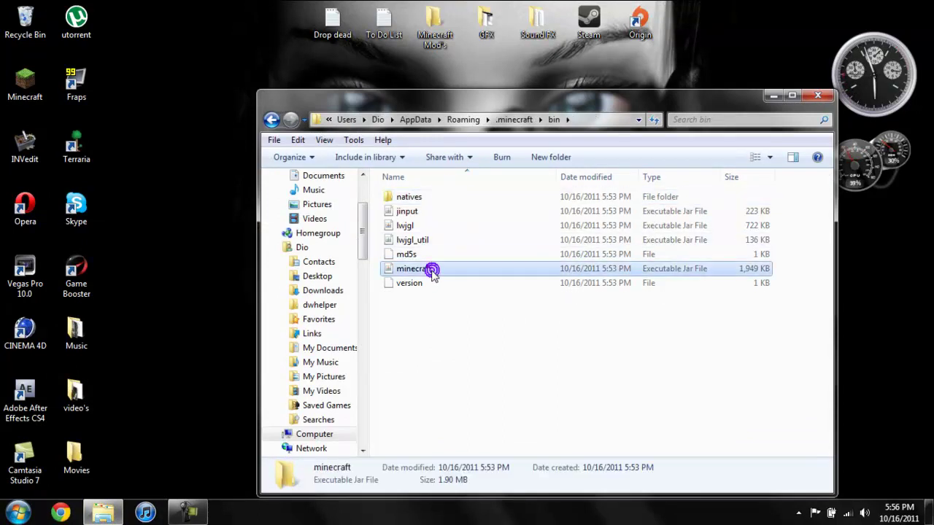
# - Open minecraft.jar in WinRAR and dock its window on the left half of the screen
pyautogui.rightClick(435, 276)
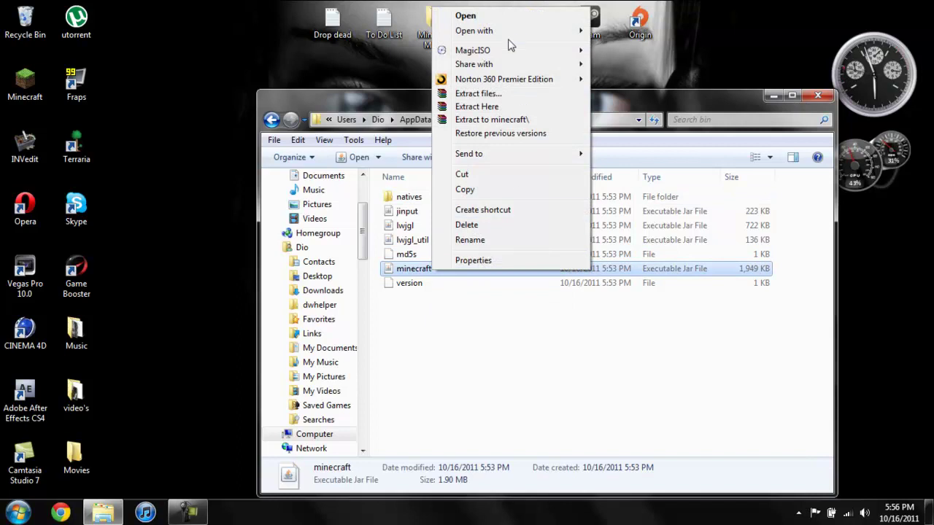
pyautogui.moveTo(584, 32)
pyautogui.click(626, 47)
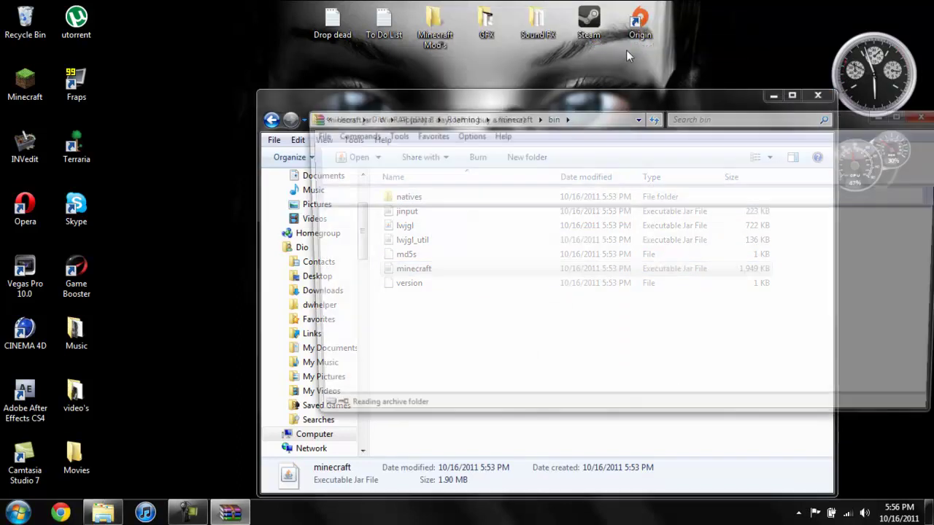
pyautogui.moveTo(725, 97); pyautogui.dragTo(615, 81)
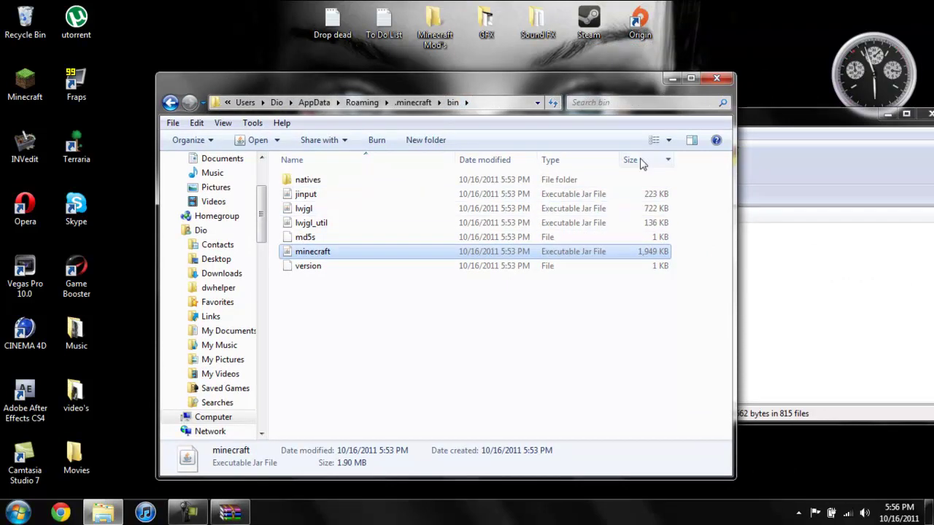
pyautogui.click(670, 78)
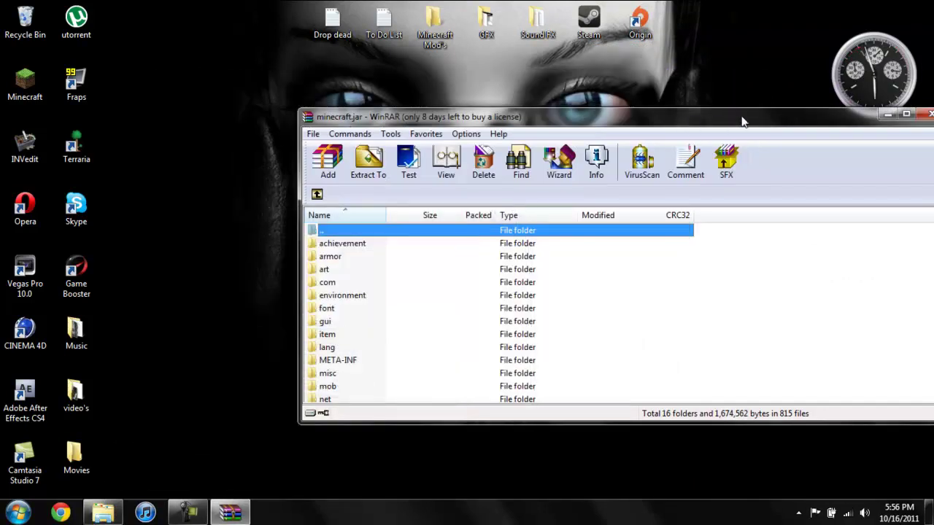
pyautogui.moveTo(741, 121); pyautogui.dragTo(3, 211)
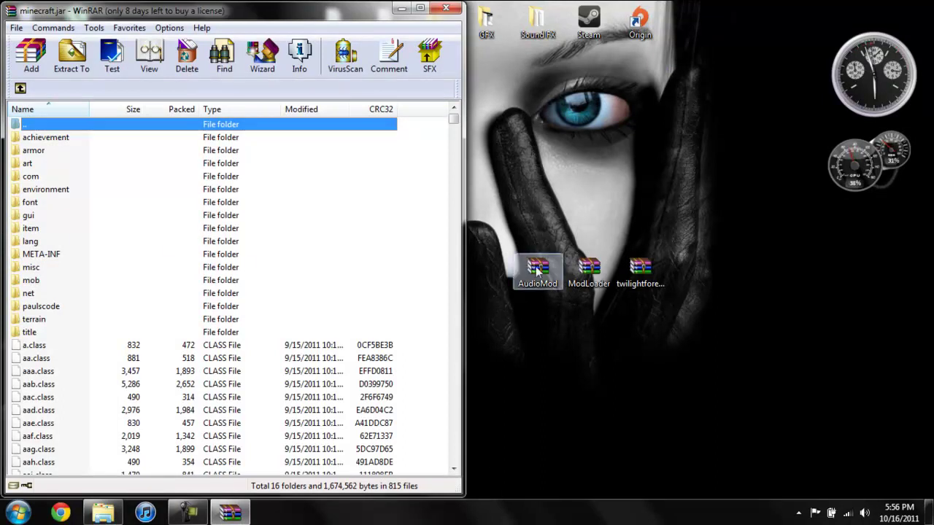
# - Add AudioMod's ibxm, paulscode and oe.class into minecraft.jar, then close AudioMod.zip
pyautogui.doubleClick(535, 266)
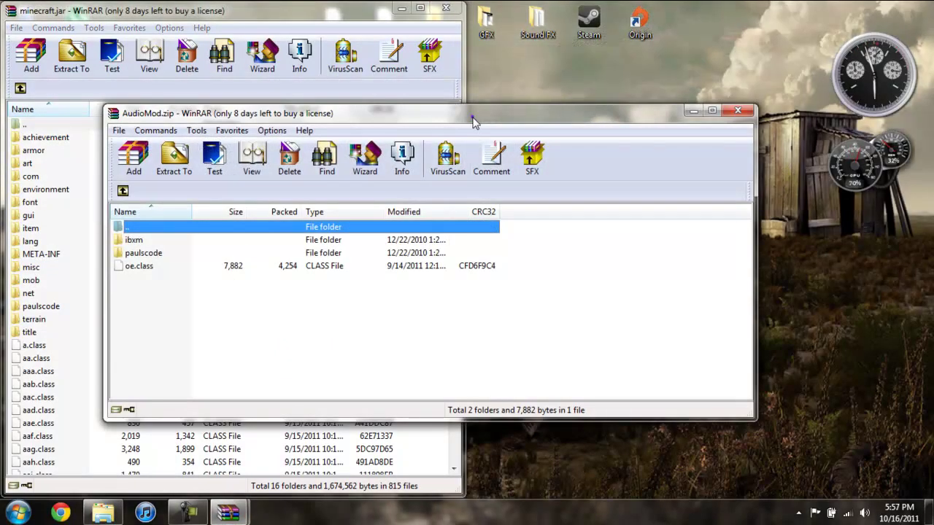
pyautogui.moveTo(475, 117); pyautogui.dragTo(933, 175)
pyautogui.moveTo(657, 281)
pyautogui.mouseDown()
pyautogui.moveTo(646, 169)
pyautogui.moveTo(610, 140)
pyautogui.moveTo(644, 149)
pyautogui.moveTo(405, 183)
pyautogui.moveTo(278, 358)
pyautogui.mouseUp()
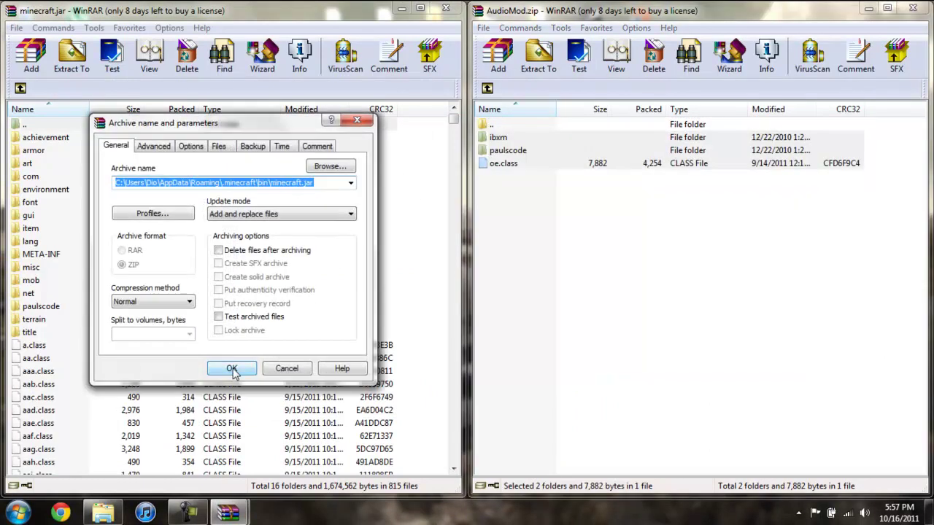
pyautogui.click(232, 369)
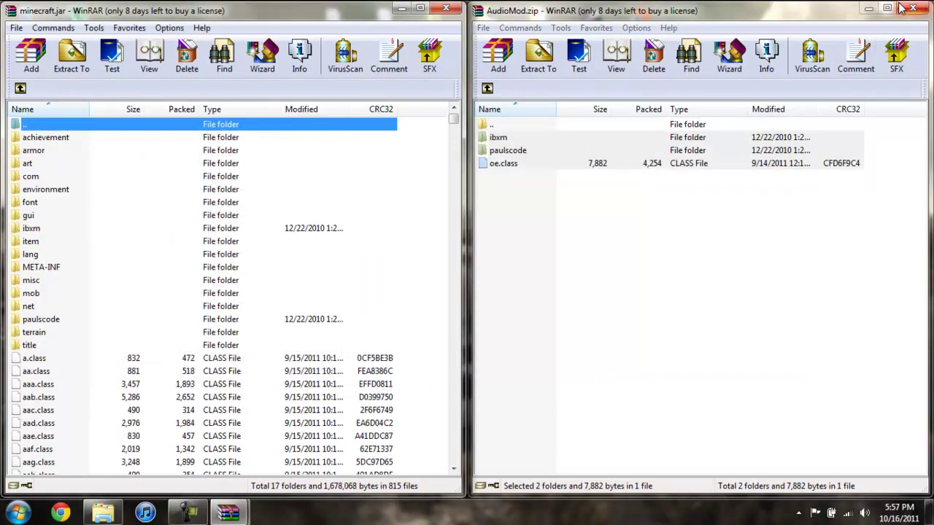
pyautogui.click(912, 8)
# - Add all 15 ModLoader class files into minecraft.jar, then close ModLoader.zip
pyautogui.doubleClick(591, 275)
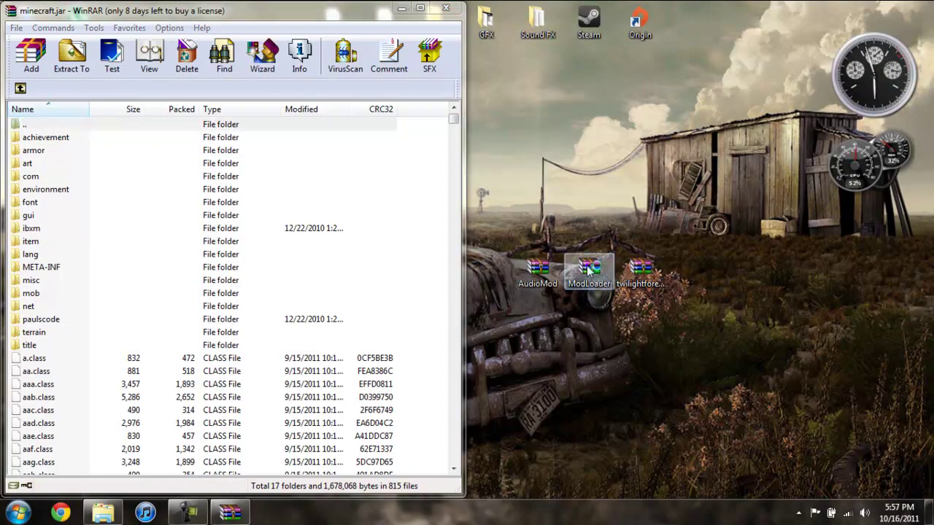
pyautogui.press('super+Right')
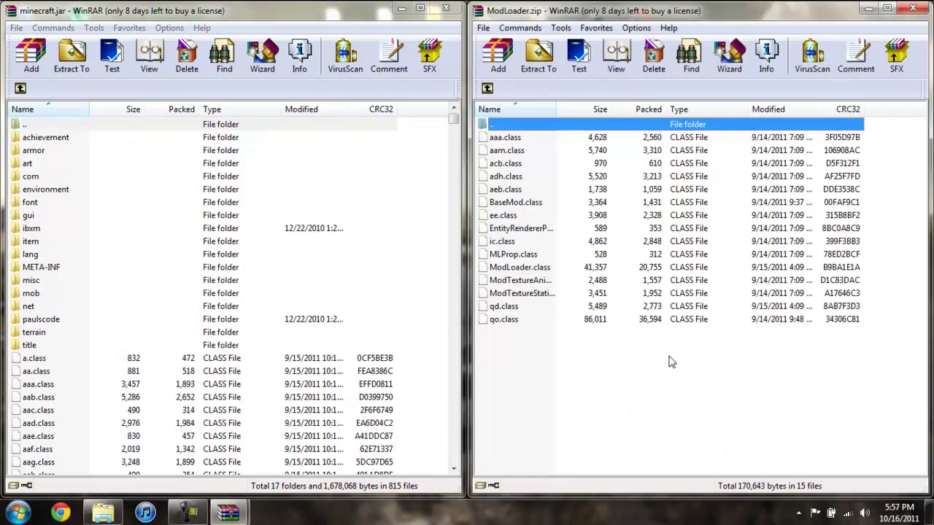
pyautogui.moveTo(672, 361); pyautogui.dragTo(657, 145)
pyautogui.moveTo(702, 216); pyautogui.dragTo(482, 183)
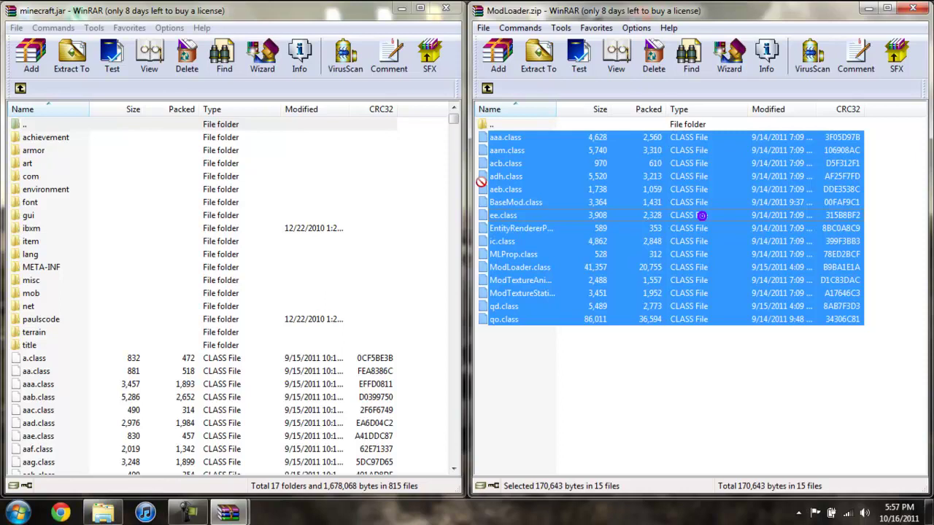
pyautogui.moveTo(290, 359); pyautogui.dragTo(290, 360)
pyautogui.click(236, 368)
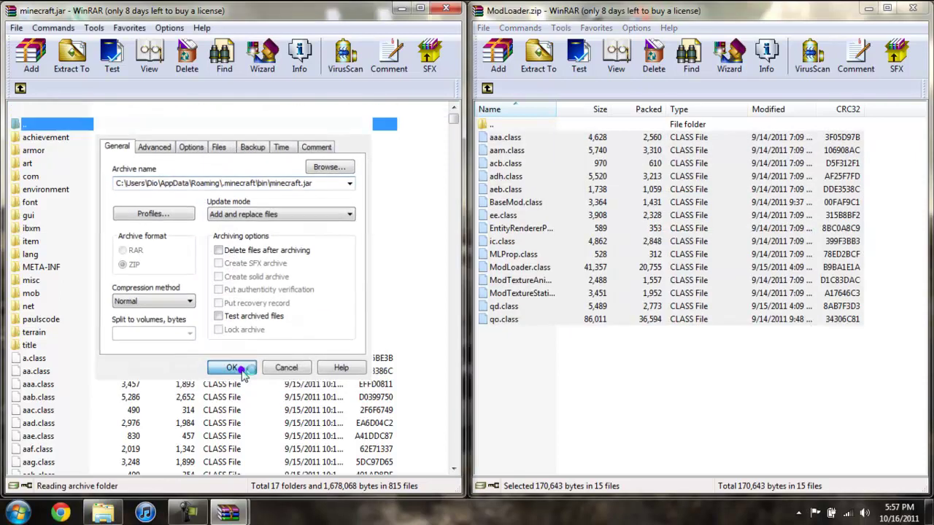
pyautogui.click(913, 8)
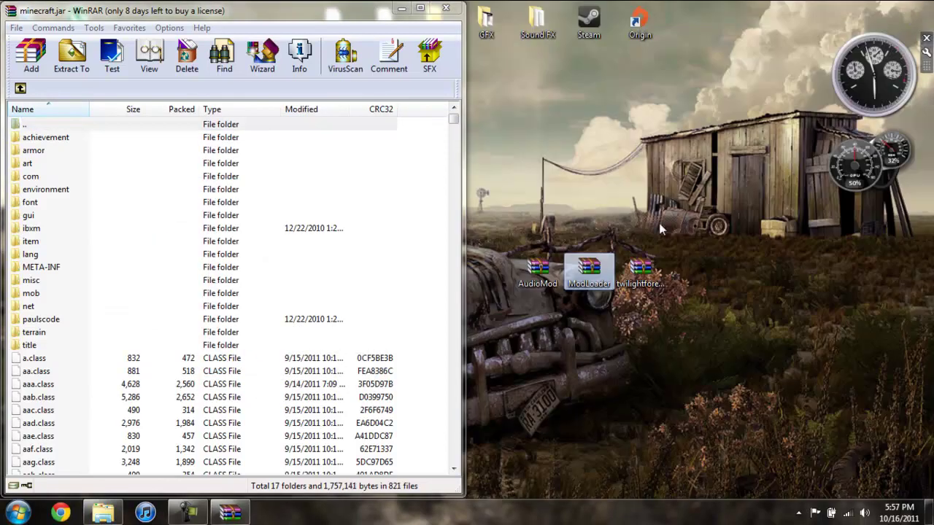
# - Add the twilightforest folder and Twilight Forest class files from twilightforest1.3r1.zip into minecraft.jar
pyautogui.doubleClick(652, 272)
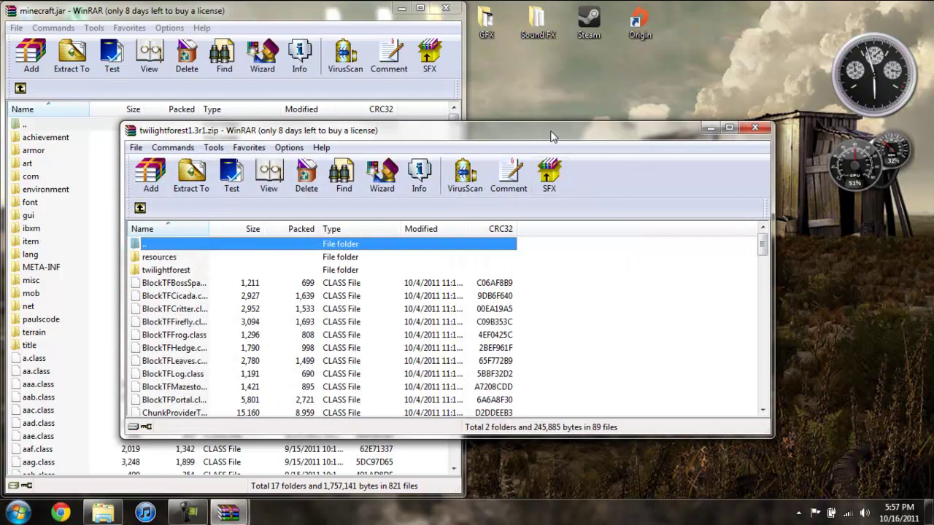
pyautogui.moveTo(165, 145)
pyautogui.mouseDown()
pyautogui.moveTo(550, 130)
pyautogui.moveTo(928, 145)
pyautogui.mouseUp()
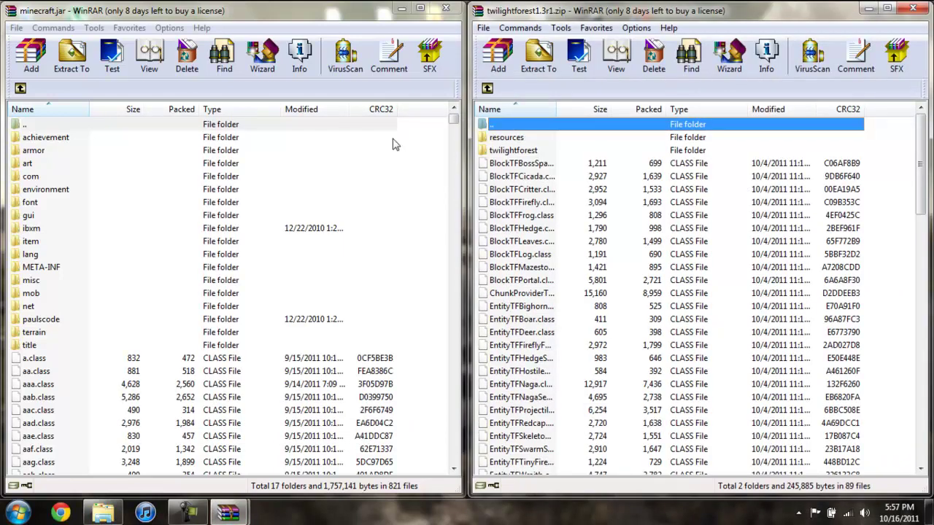
pyautogui.click(514, 152)
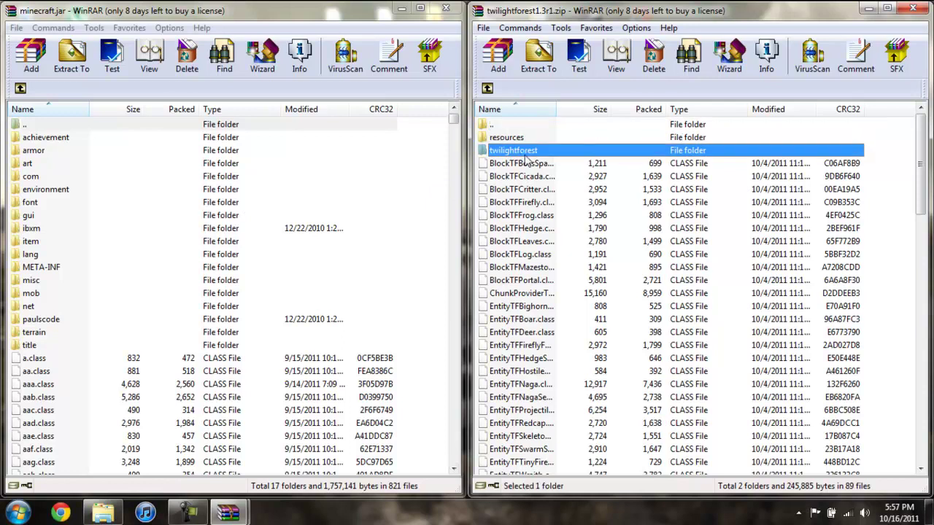
pyautogui.moveTo(921, 152); pyautogui.dragTo(923, 402)
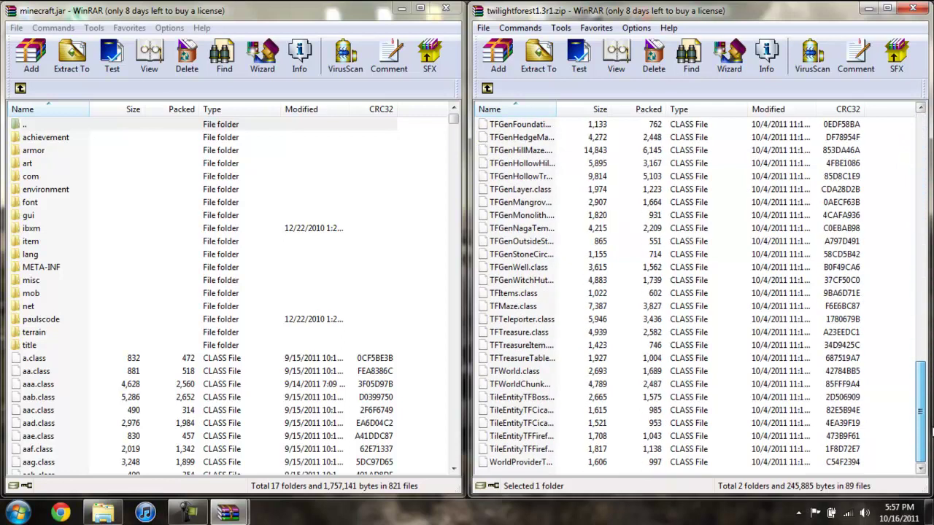
pyautogui.keyDown('shift'); pyautogui.click(619, 462); pyautogui.keyUp('shift')
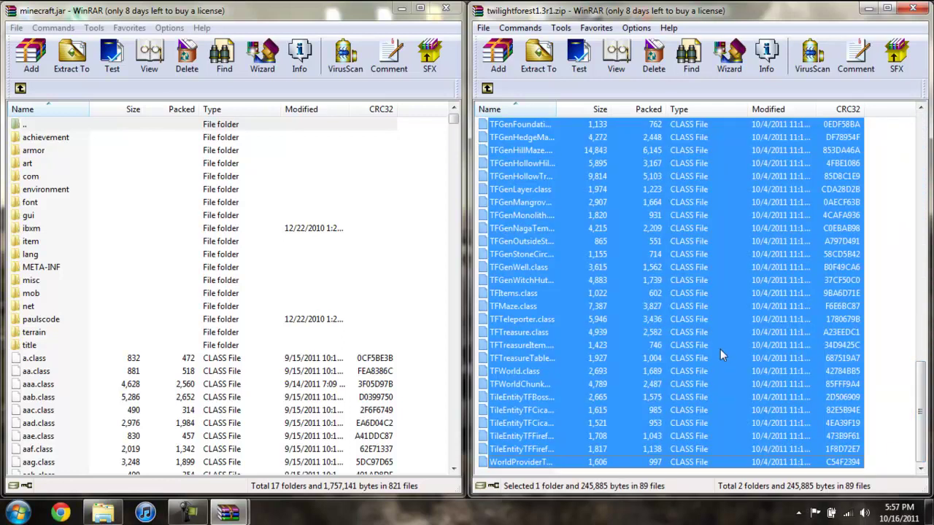
pyautogui.moveTo(720, 351)
pyautogui.mouseDown()
pyautogui.moveTo(633, 290)
pyautogui.moveTo(300, 423)
pyautogui.mouseUp()
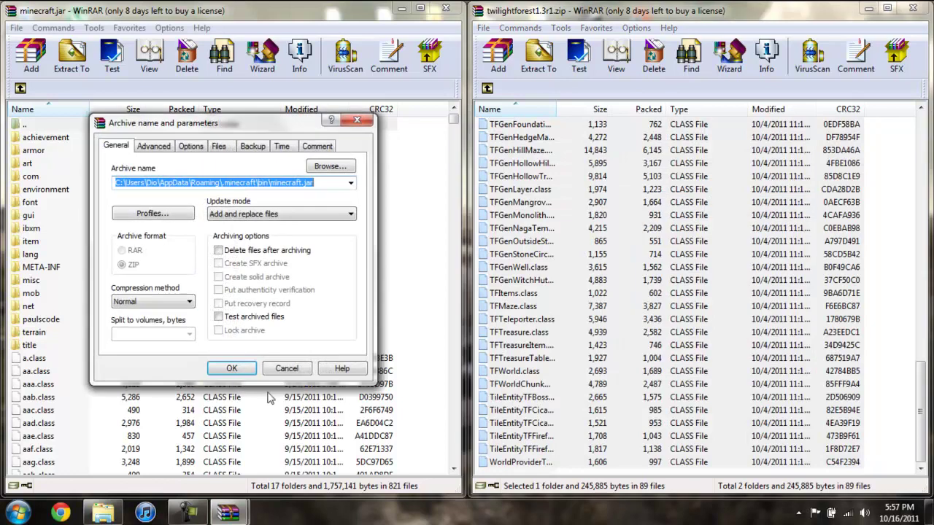
pyautogui.click(232, 369)
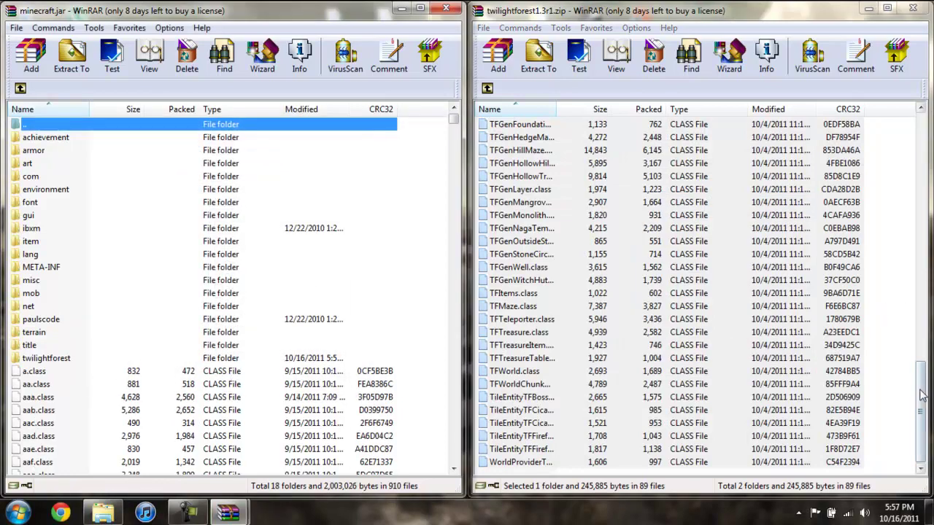
pyautogui.moveTo(926, 393); pyautogui.dragTo(921, 127)
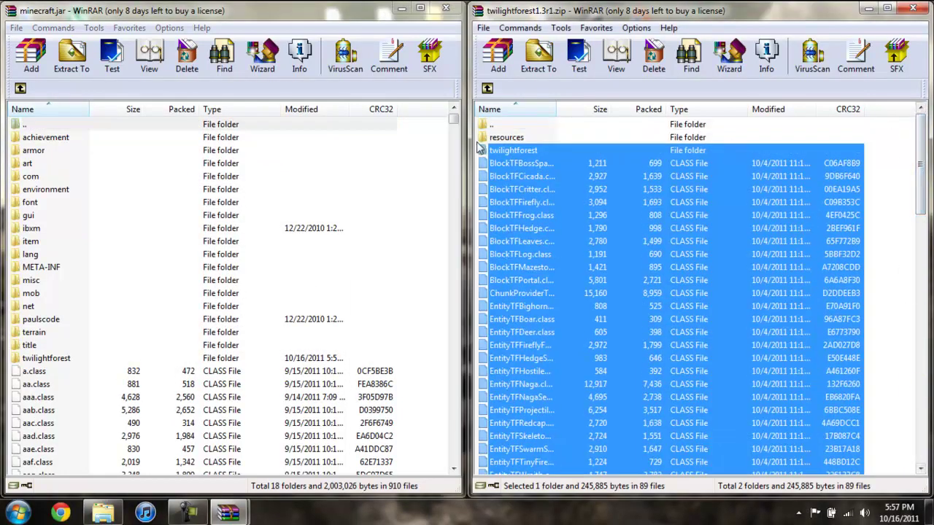
# - Delete the META-INF folder from minecraft.jar
pyautogui.click(27, 272)
pyautogui.rightClick(33, 270)
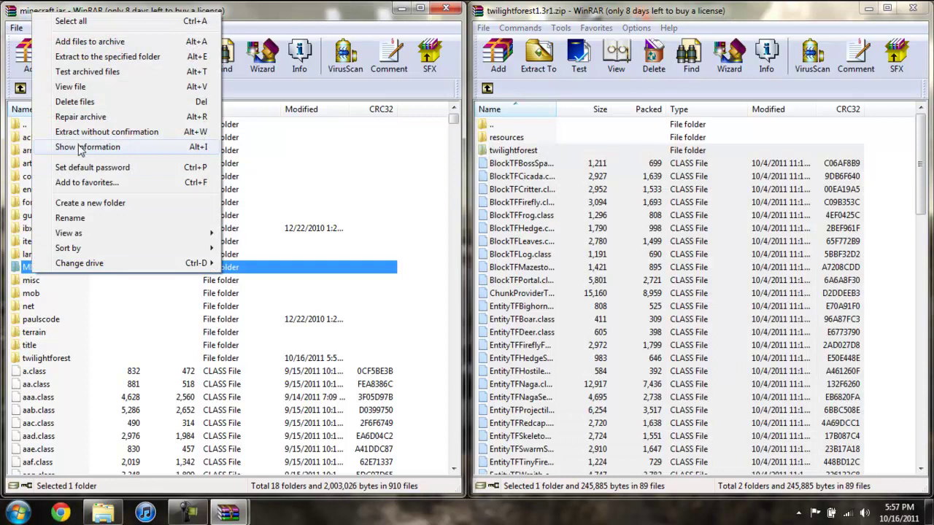
pyautogui.click(92, 102)
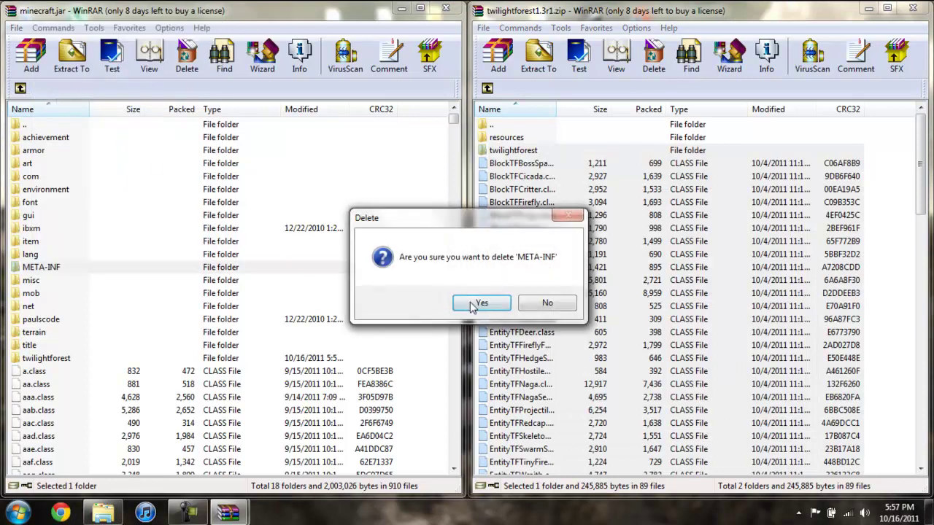
pyautogui.click(473, 304)
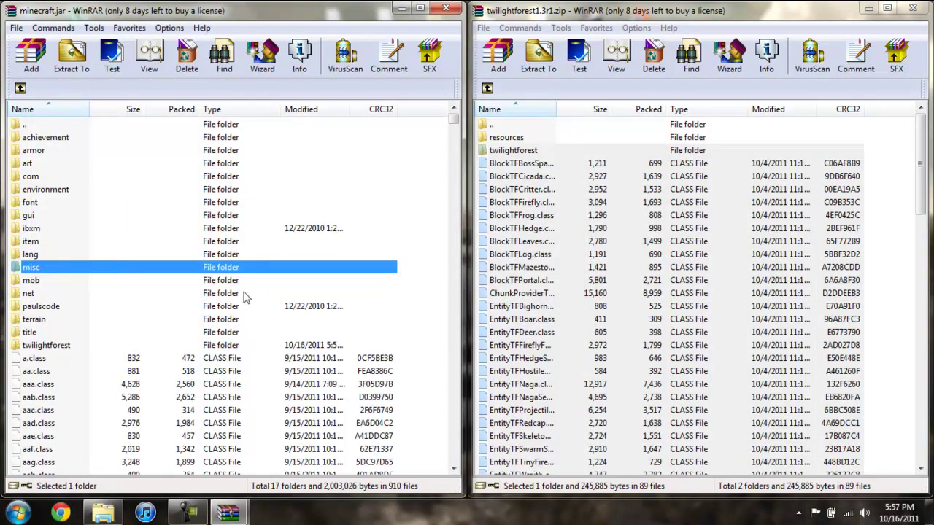
# - Close minecraft.jar and open the .minecraft resources folder in the left-docked Explorer window
pyautogui.click(443, 9)
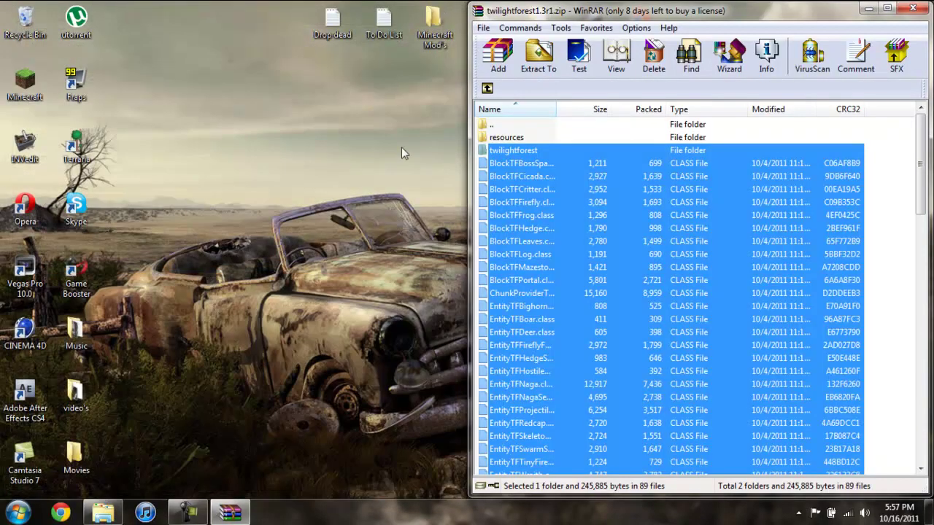
pyautogui.click(103, 513)
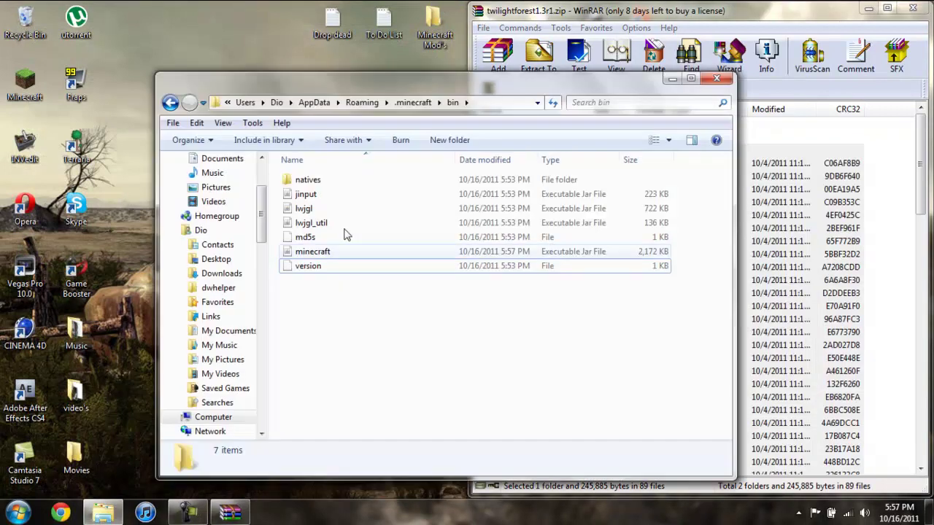
pyautogui.moveTo(407, 80); pyautogui.dragTo(2, 102)
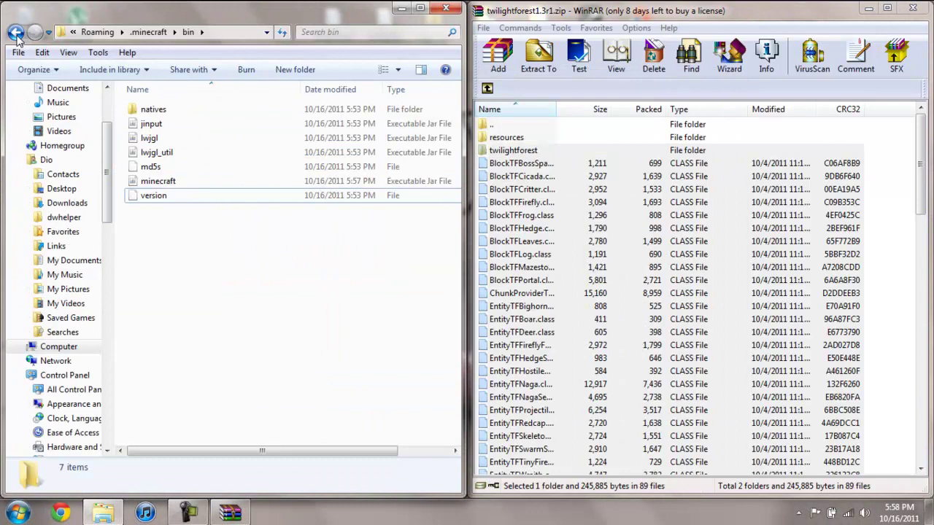
pyautogui.click(14, 33)
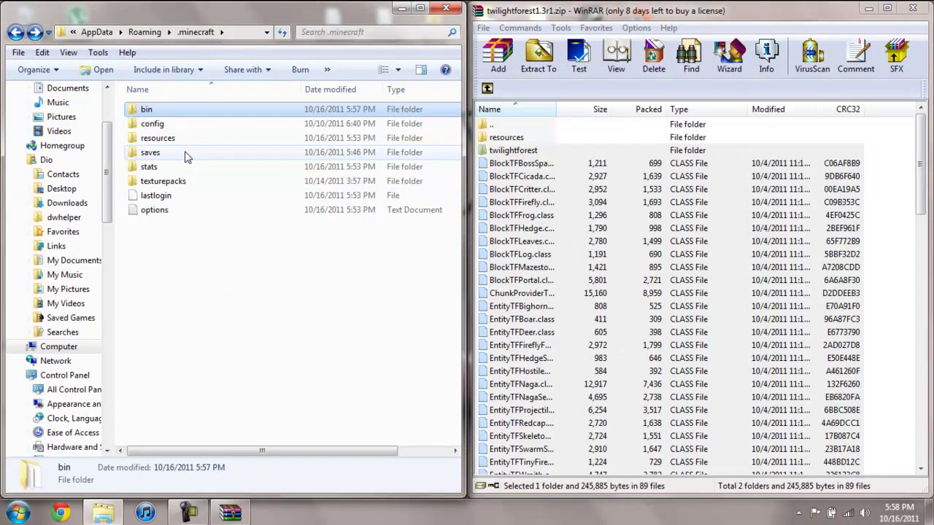
pyautogui.doubleClick(151, 140)
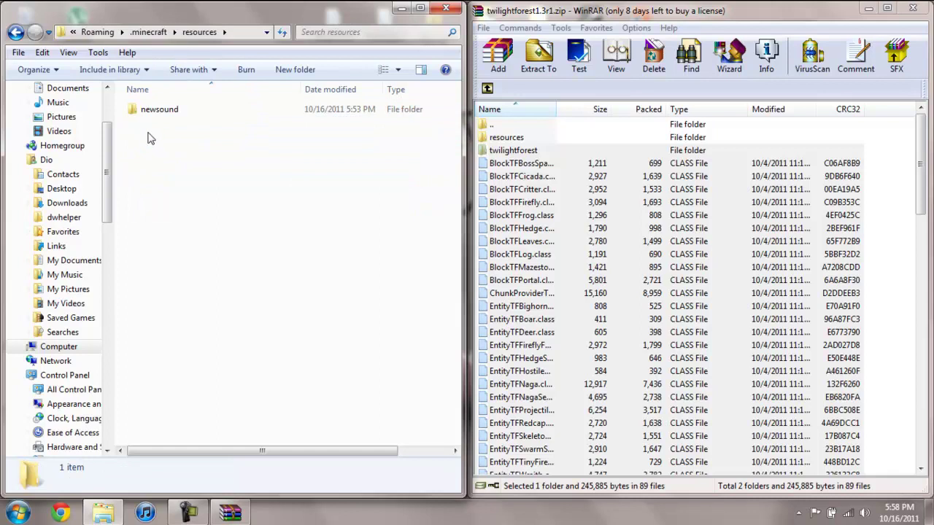
# - Copy the archive's resources\mod folder into .minecraft resources, then close Explorer
pyautogui.doubleClick(509, 138)
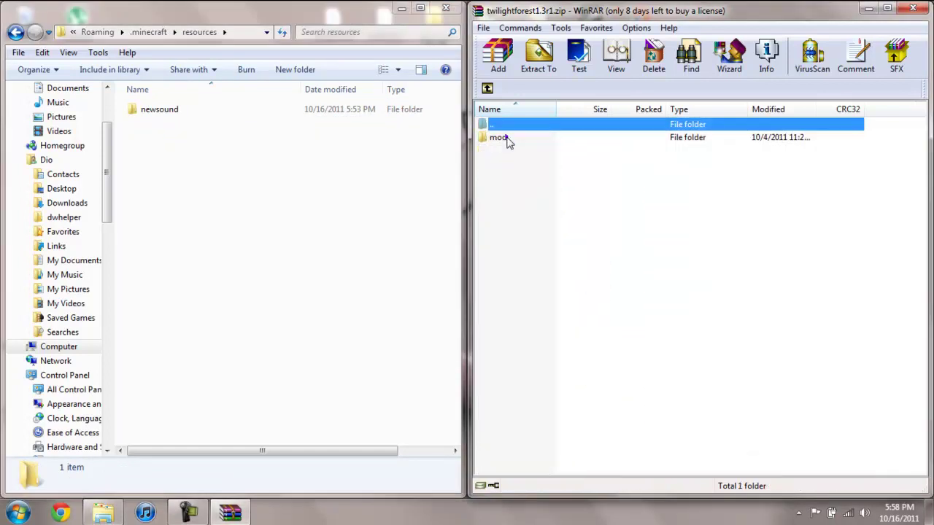
pyautogui.click(516, 141)
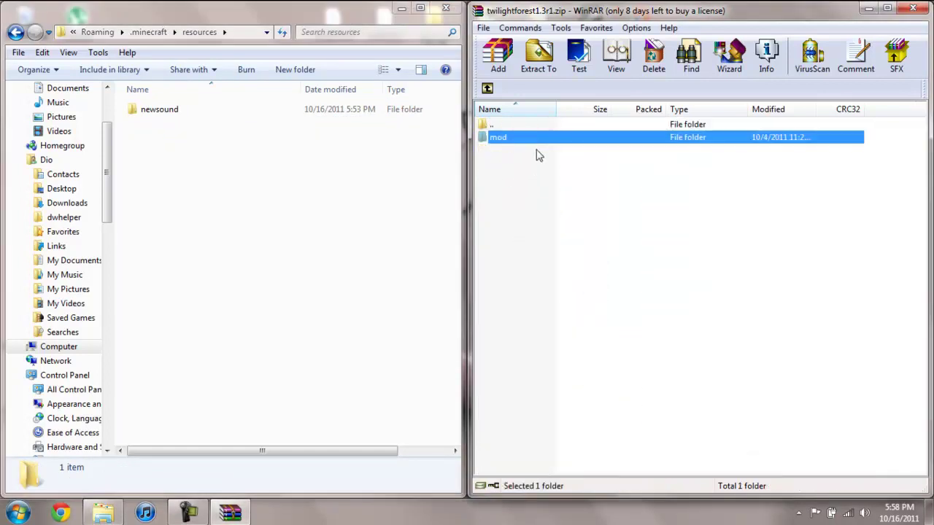
pyautogui.moveTo(542, 143); pyautogui.dragTo(306, 210)
pyautogui.click(16, 32)
pyautogui.click(445, 8)
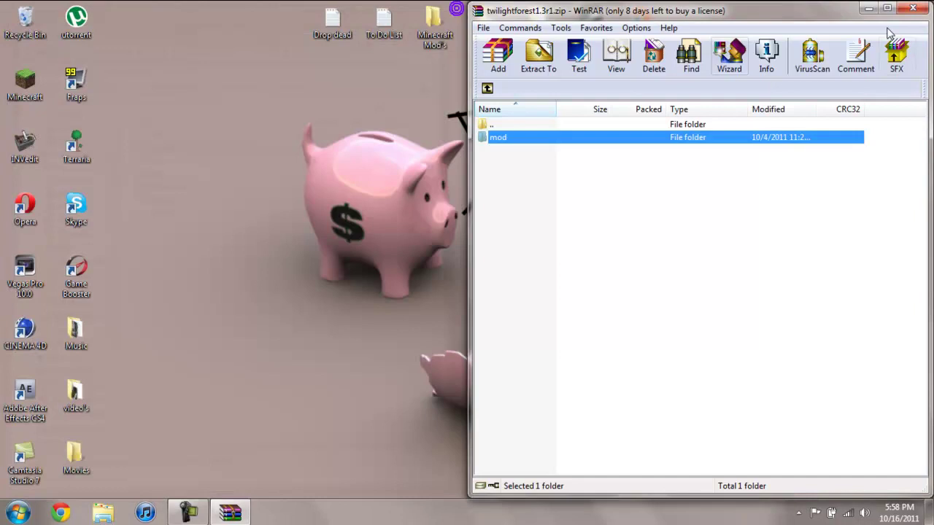
# - Close the twilightforest1.3r1.zip WinRAR window
pyautogui.click(913, 8)
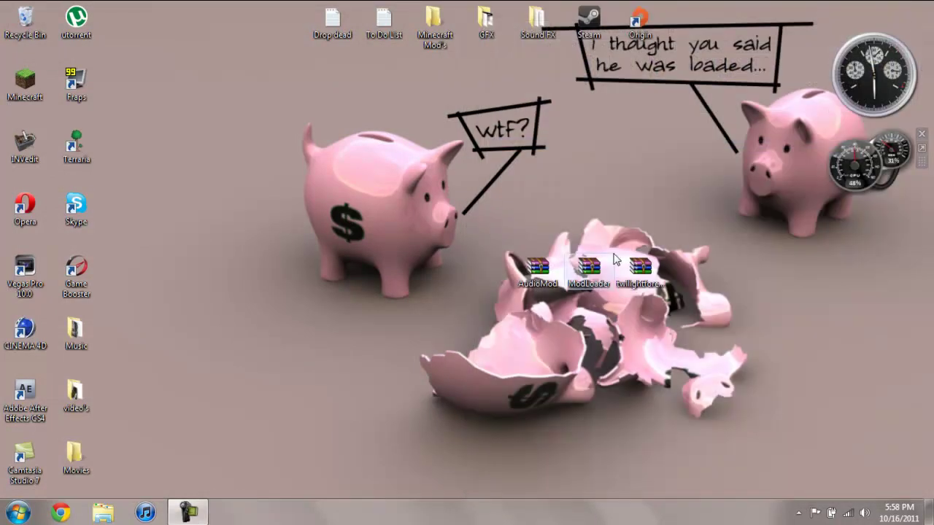